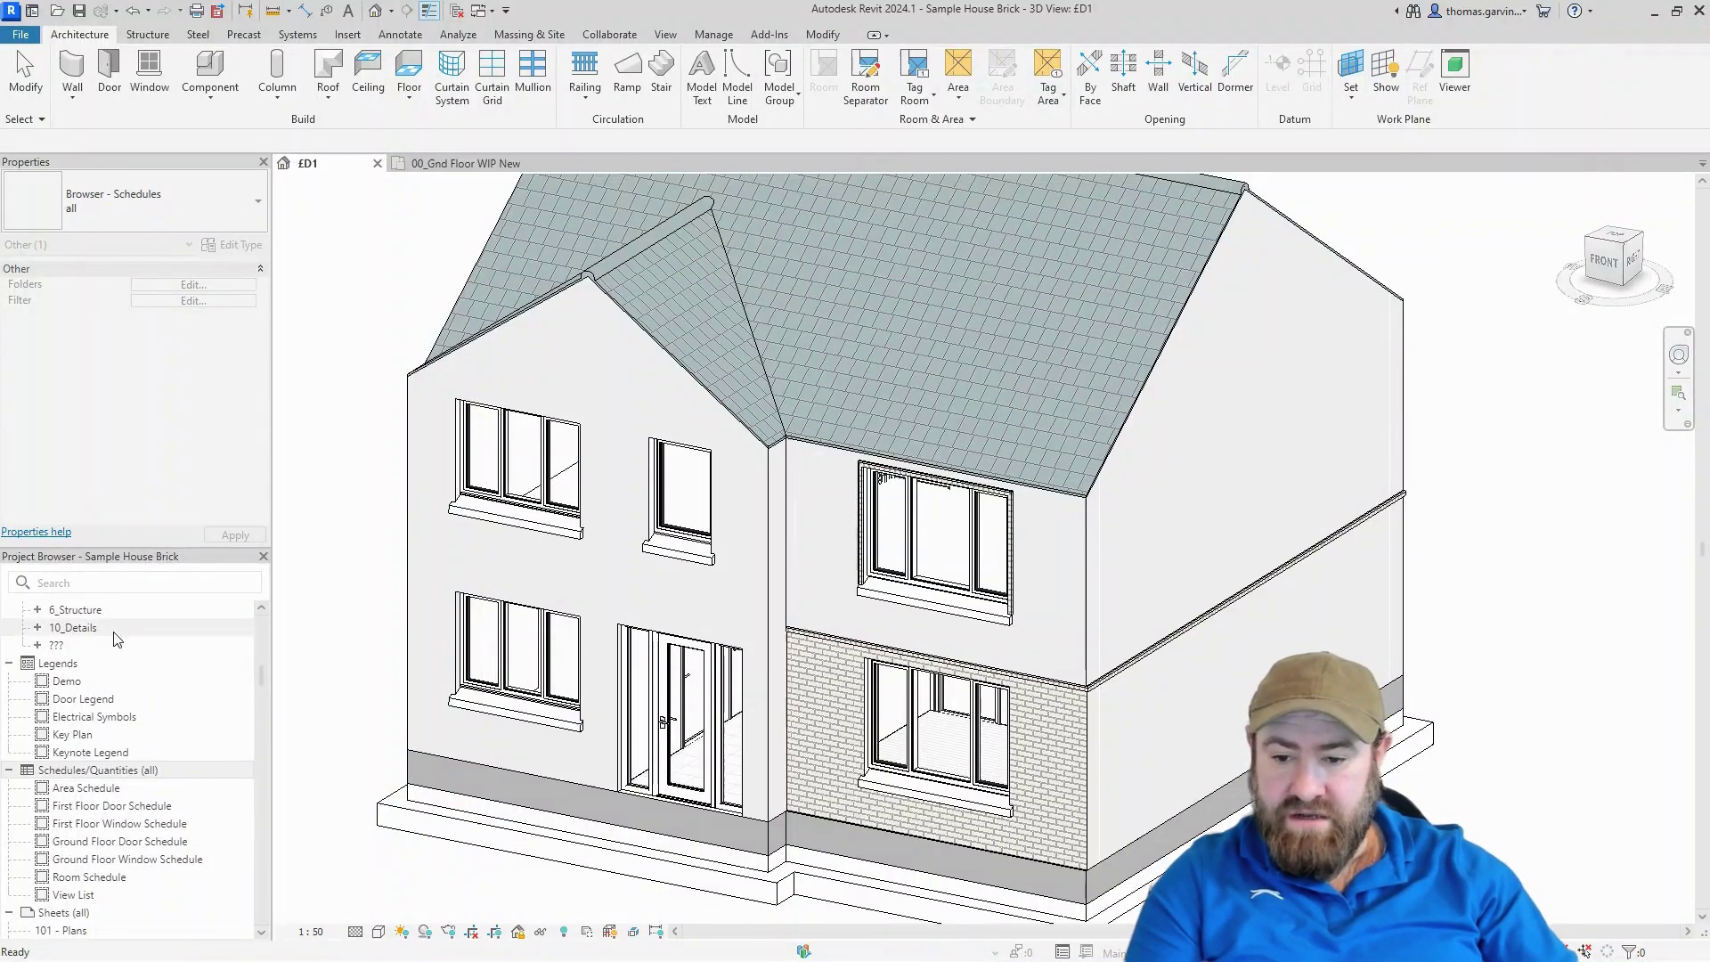
Create a new Schedule/Quantities view for the Windows category from the Project Browser
right_click(85, 771)
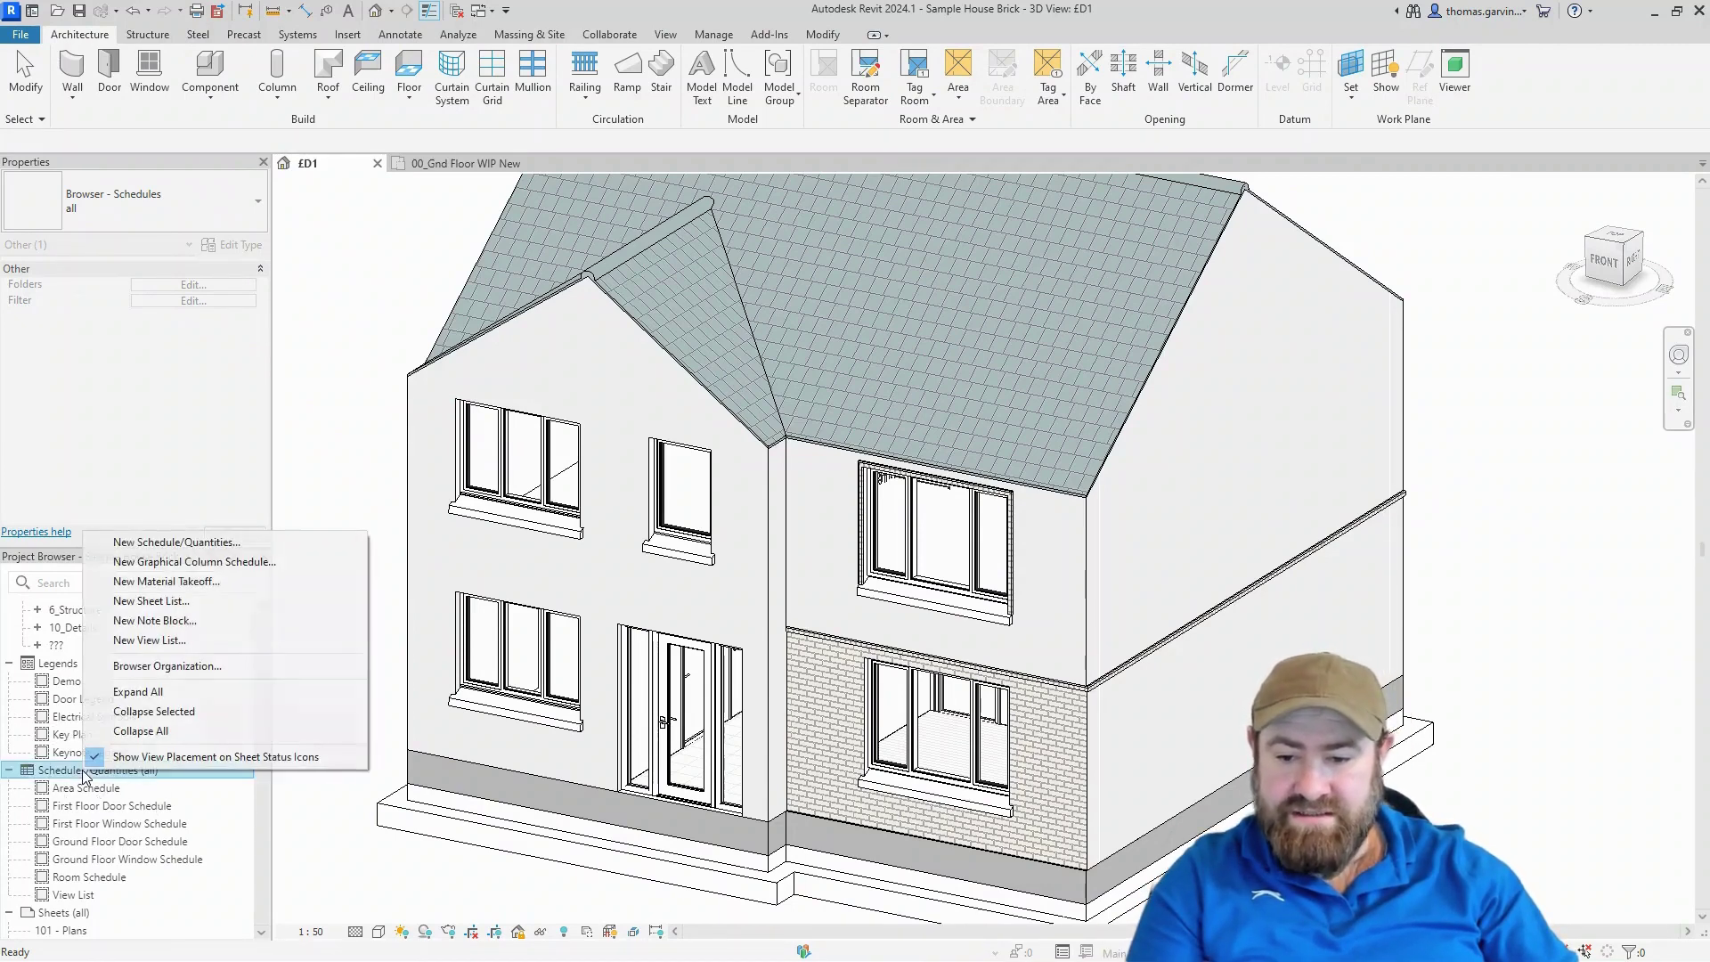
click(193, 545)
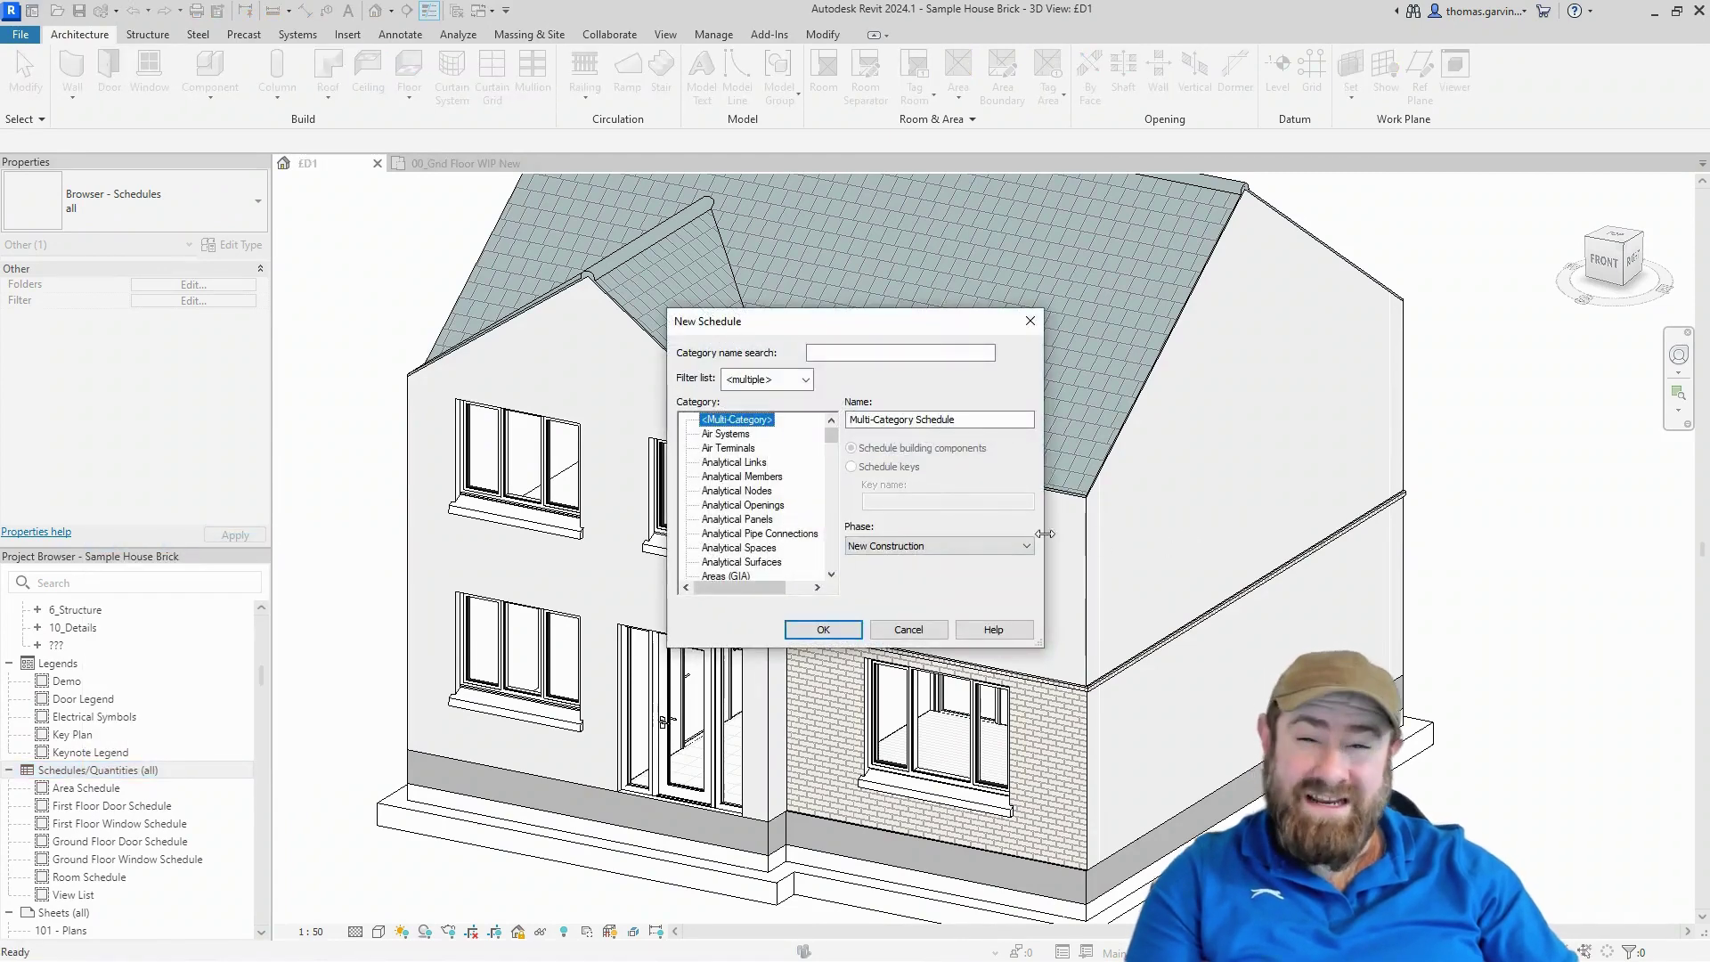
drag(833, 439, 833, 570)
click(715, 564)
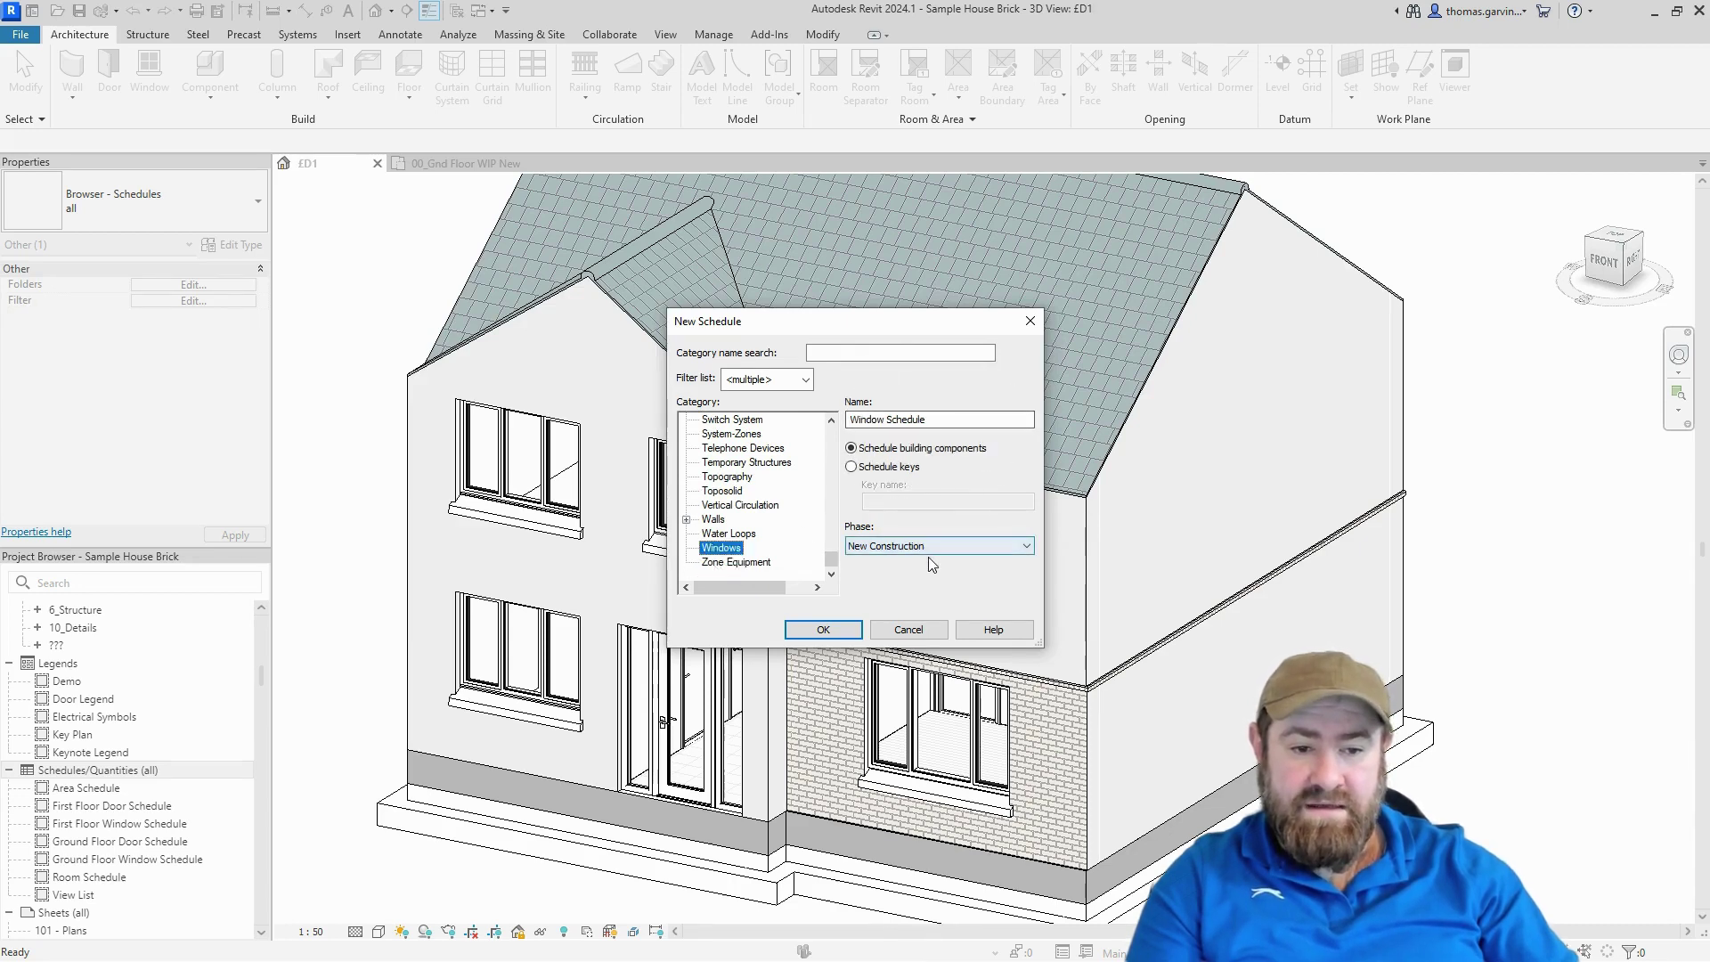
click(827, 630)
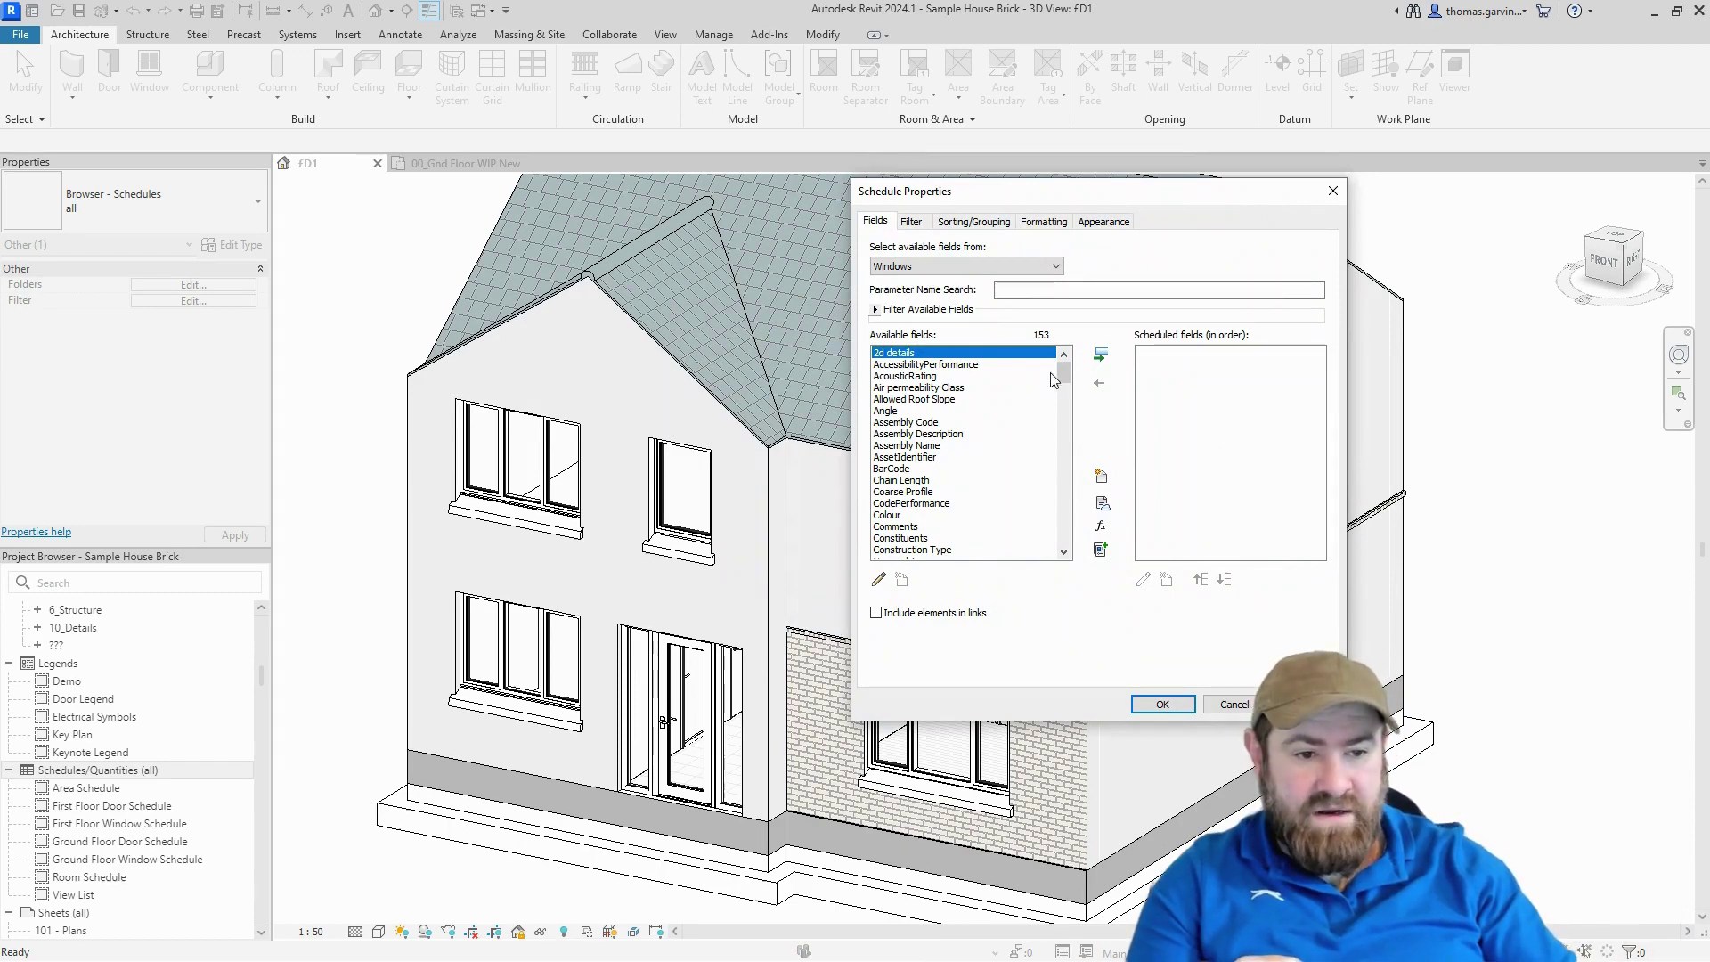
Add Mark, Width and Height as scheduled fields and create the schedule
drag(1068, 372, 1057, 431)
click(1006, 409)
click(1102, 356)
click(895, 458)
click(1102, 355)
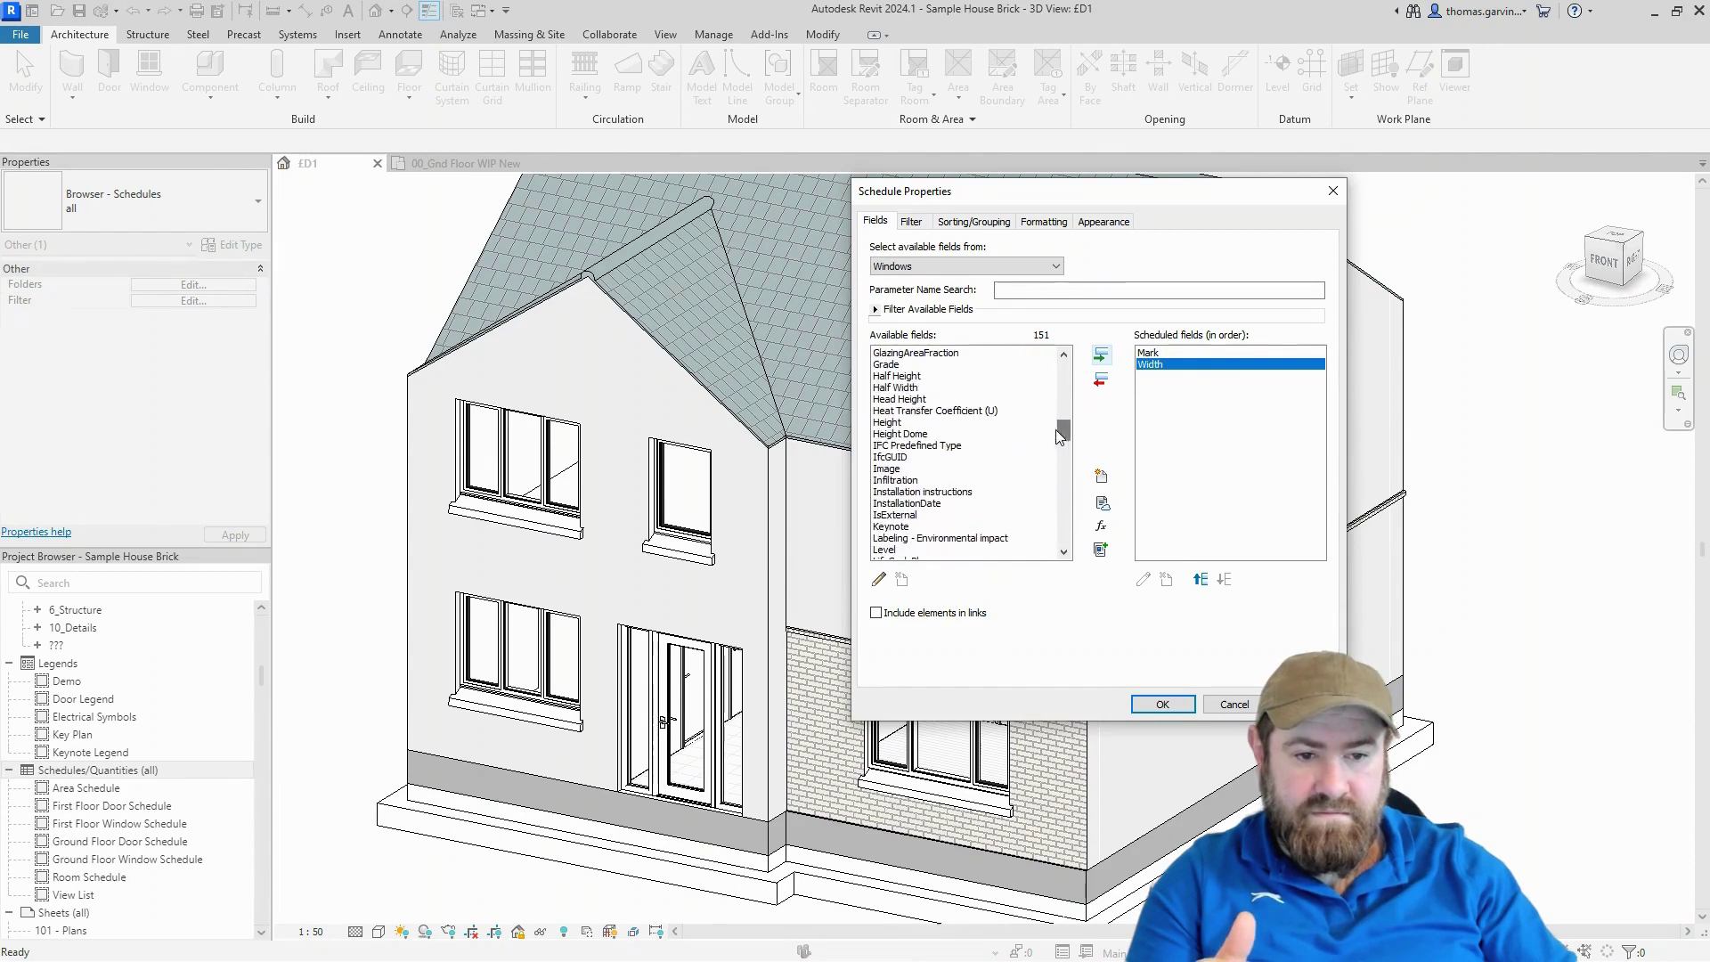
click(900, 424)
click(1101, 355)
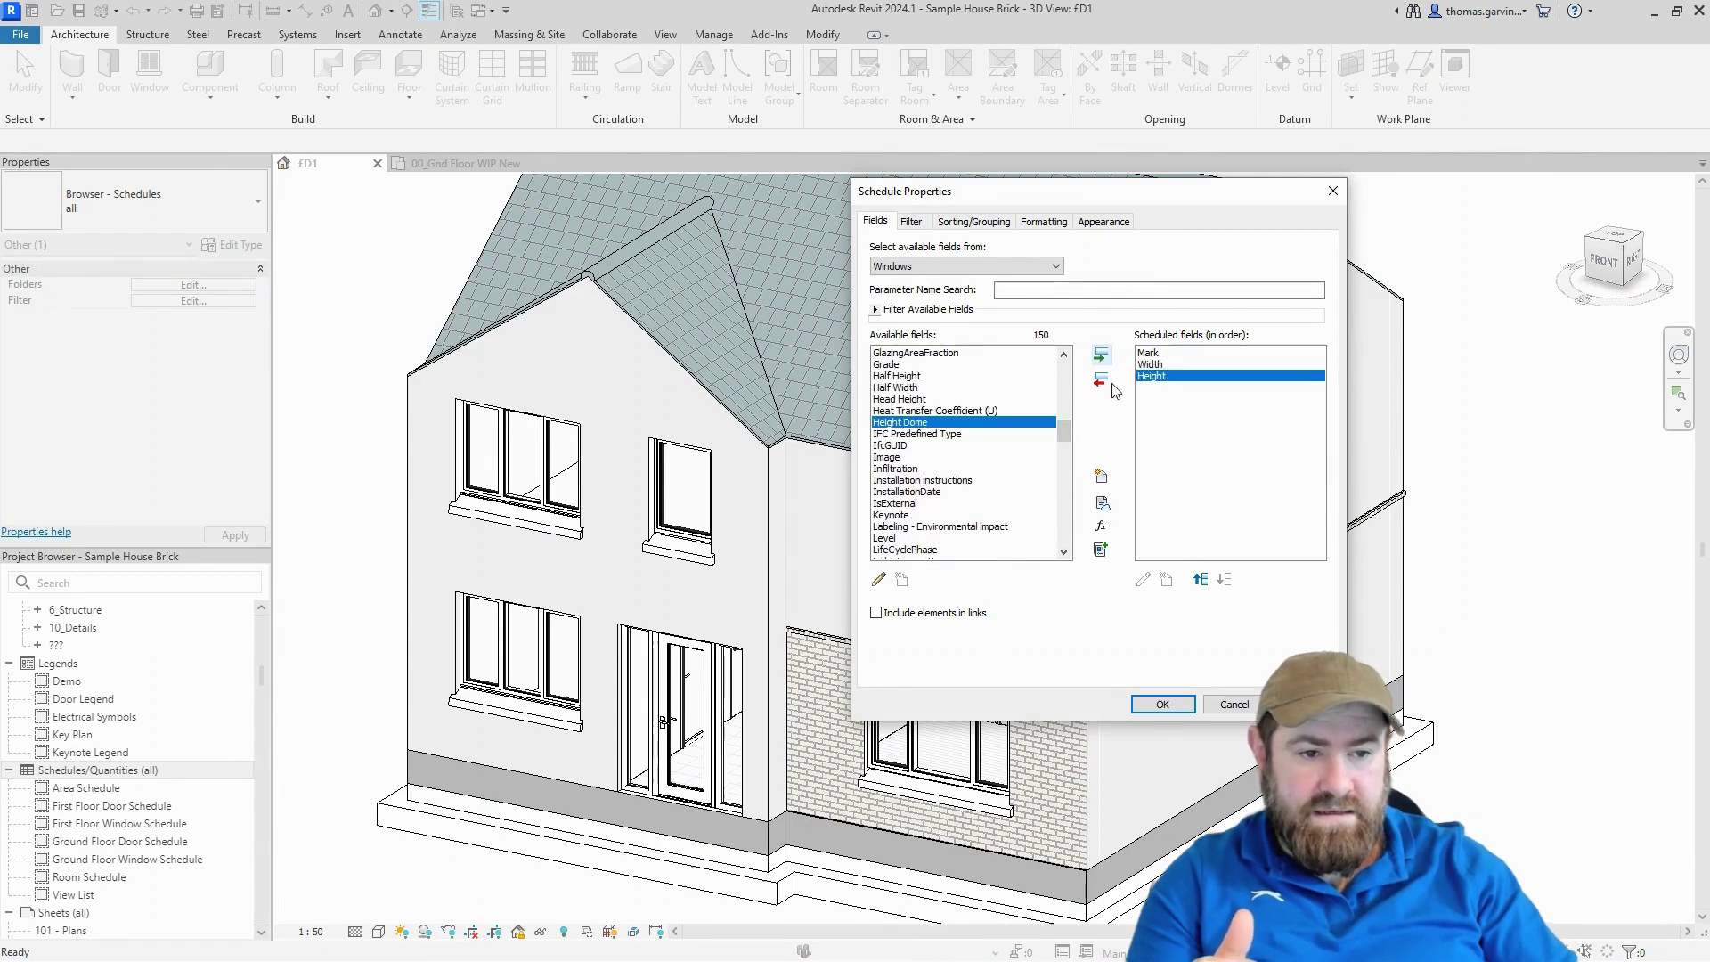
click(1154, 706)
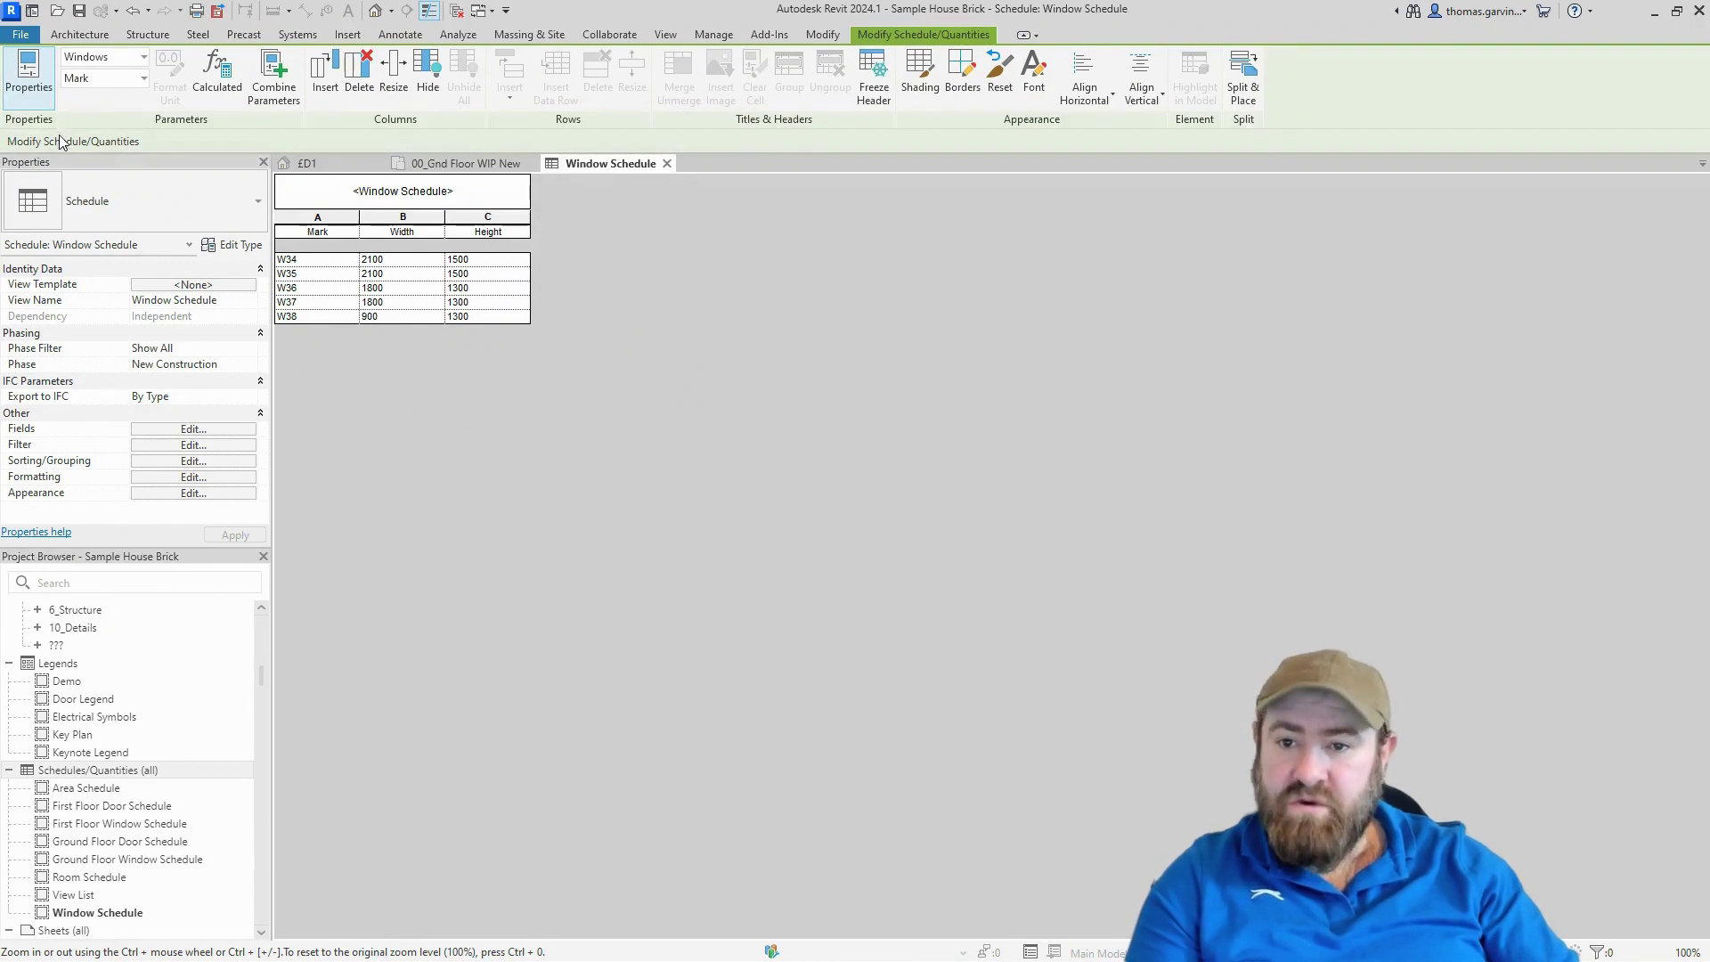
Reopen Schedule Properties from the Fields Edit button in Properties
click(191, 430)
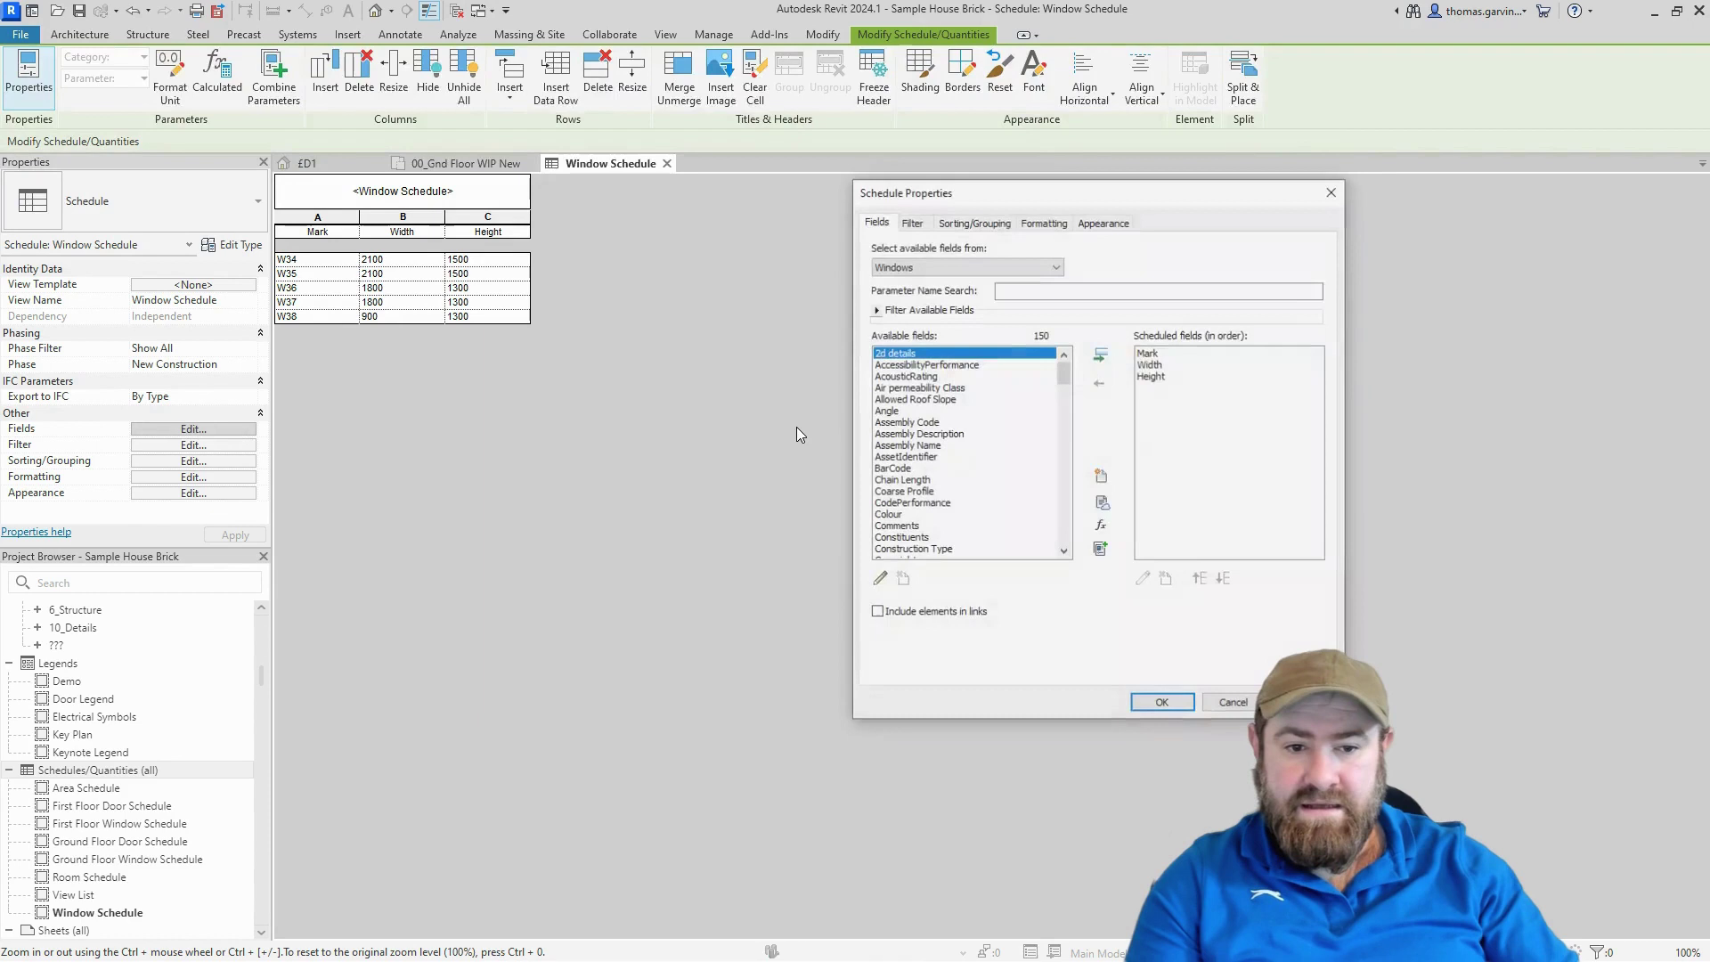
Add a calculated parameter named 'Area' with type Area
click(1102, 527)
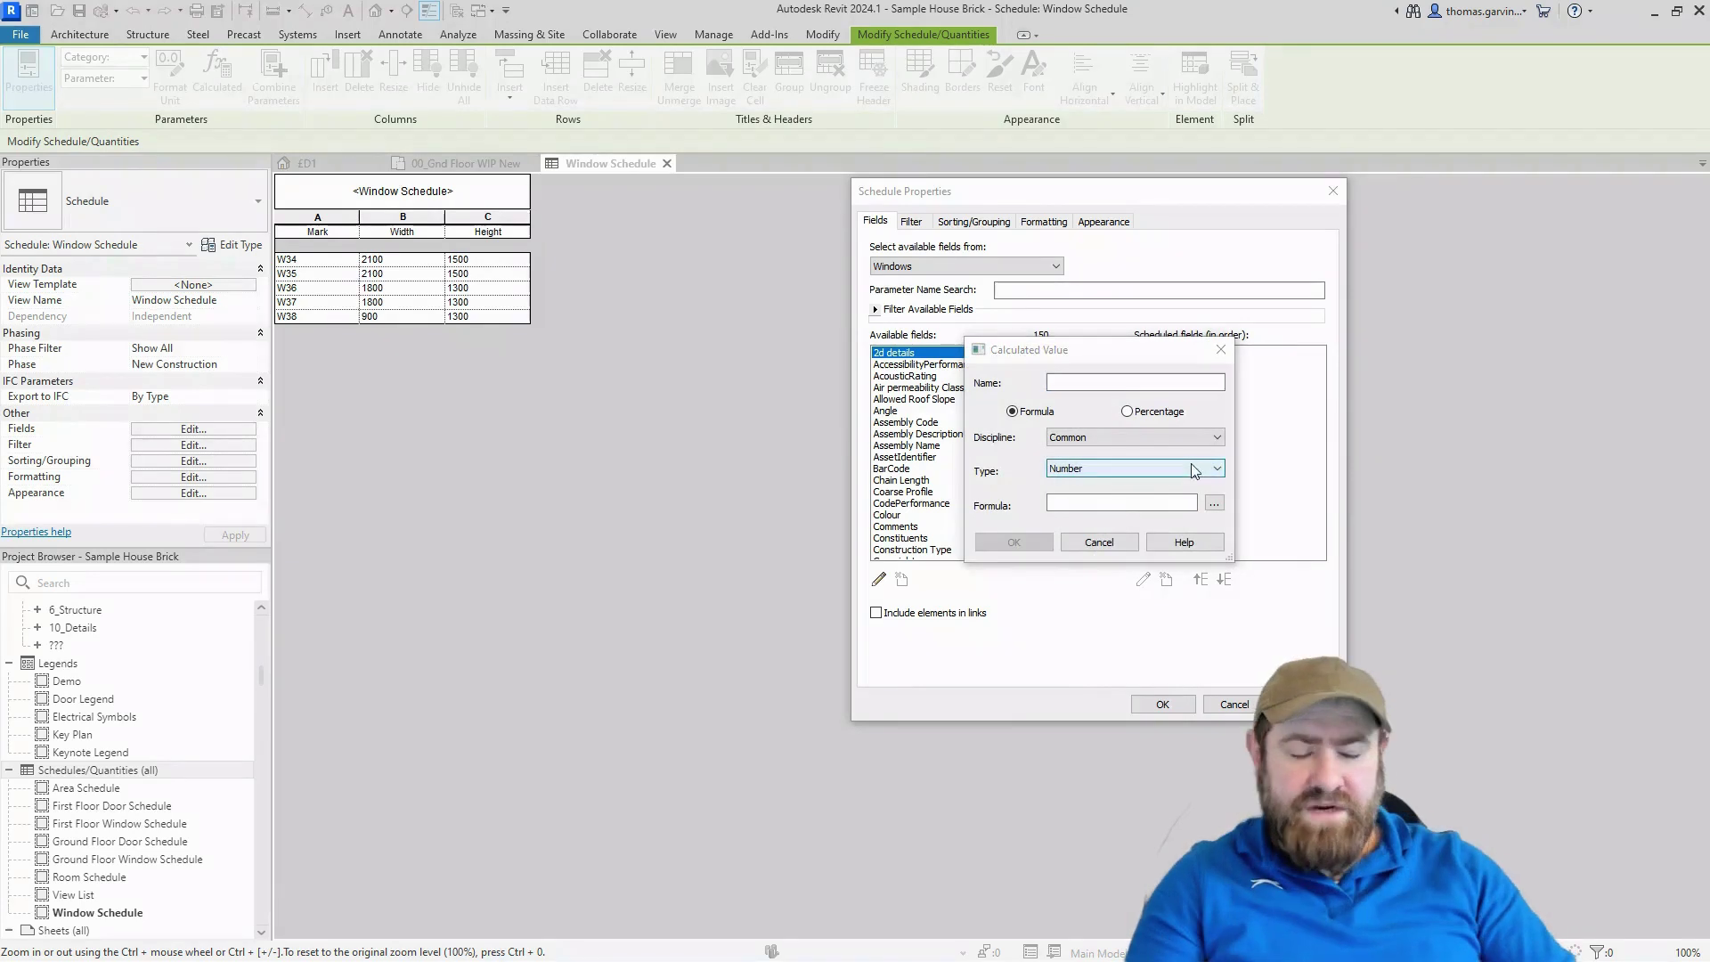
click(1165, 383)
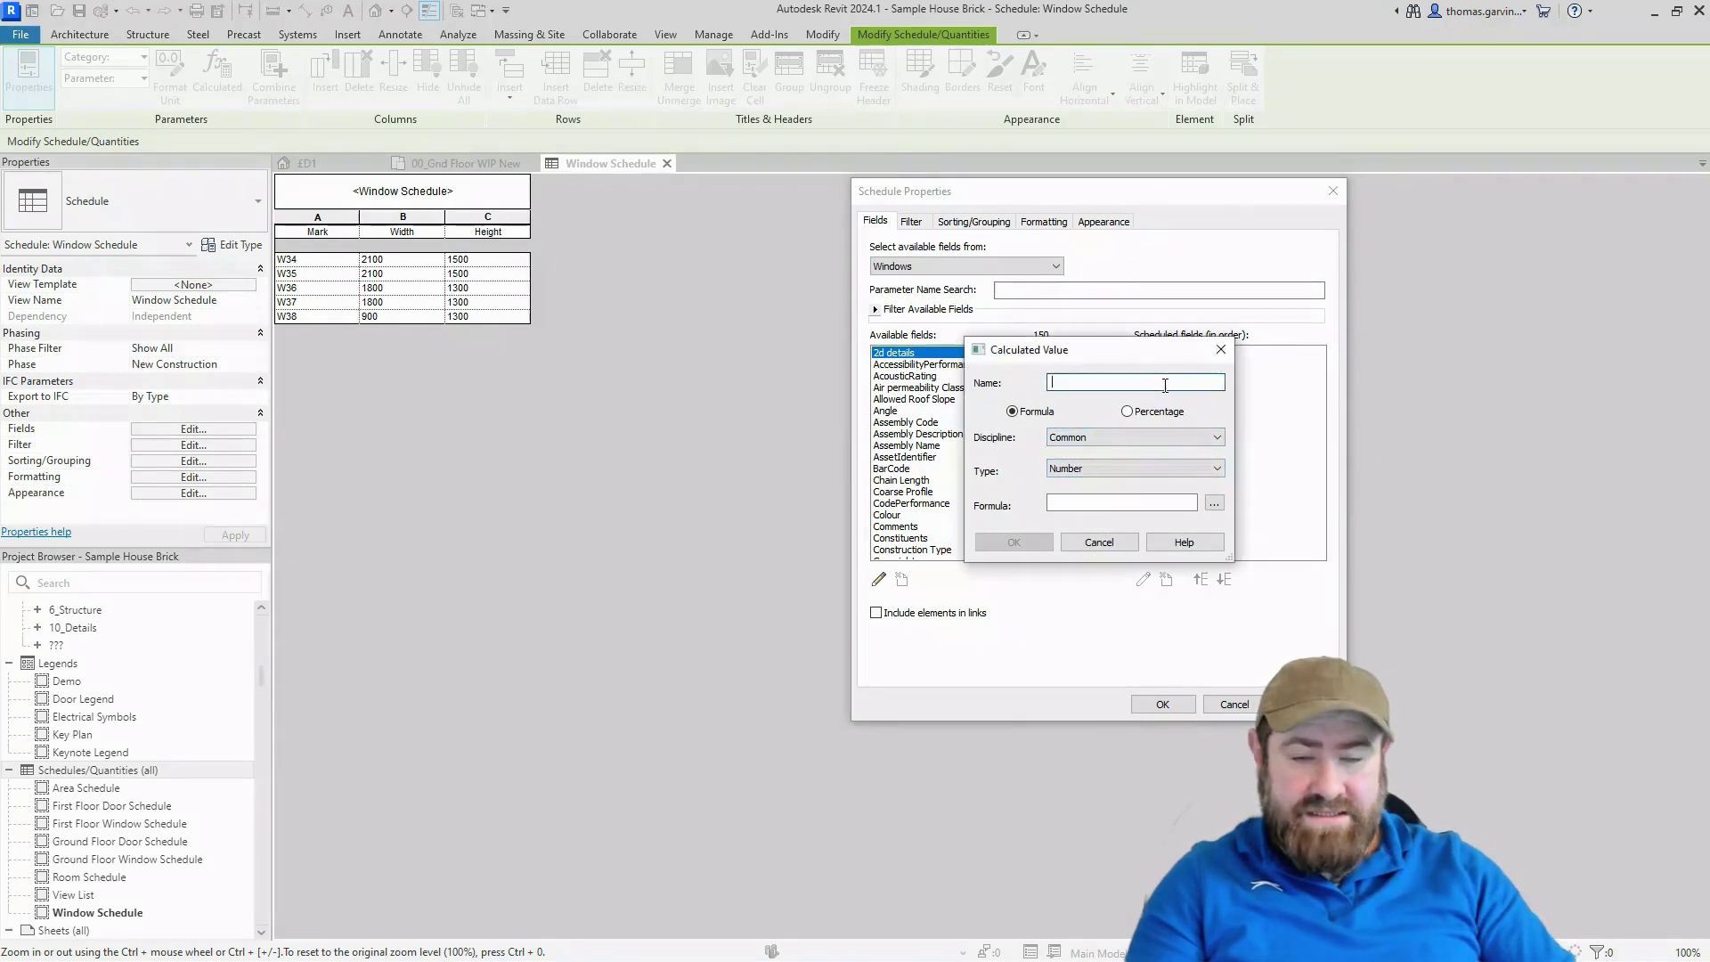
text(Area)
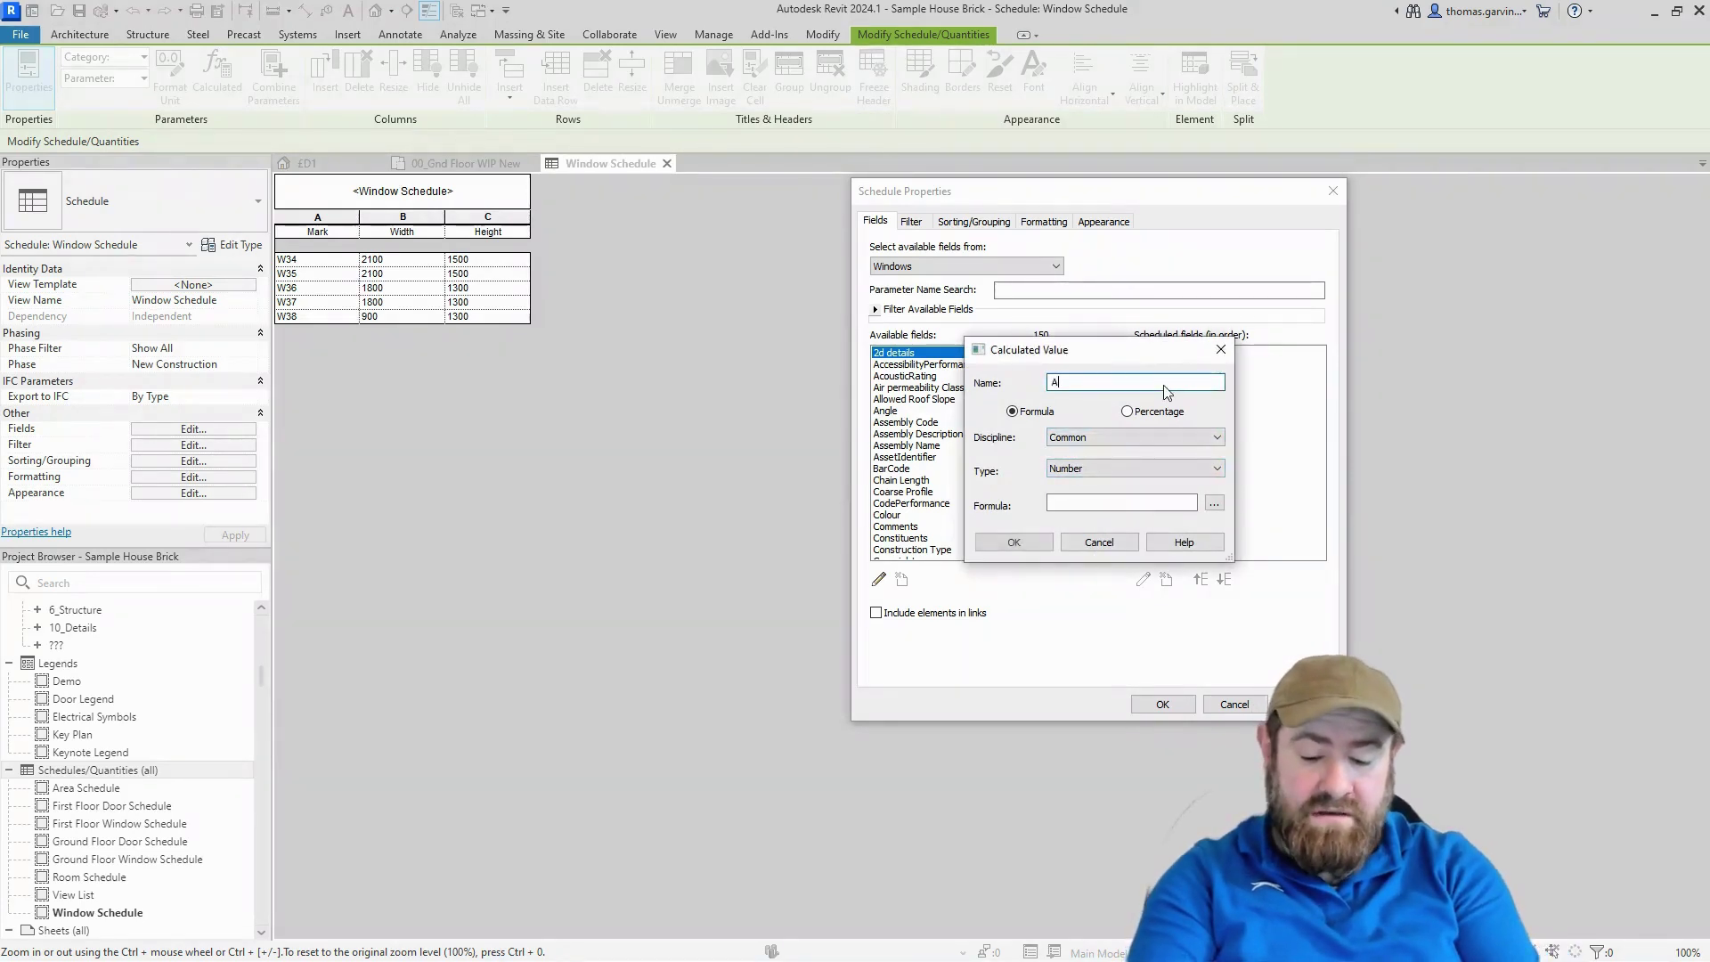
click(1104, 469)
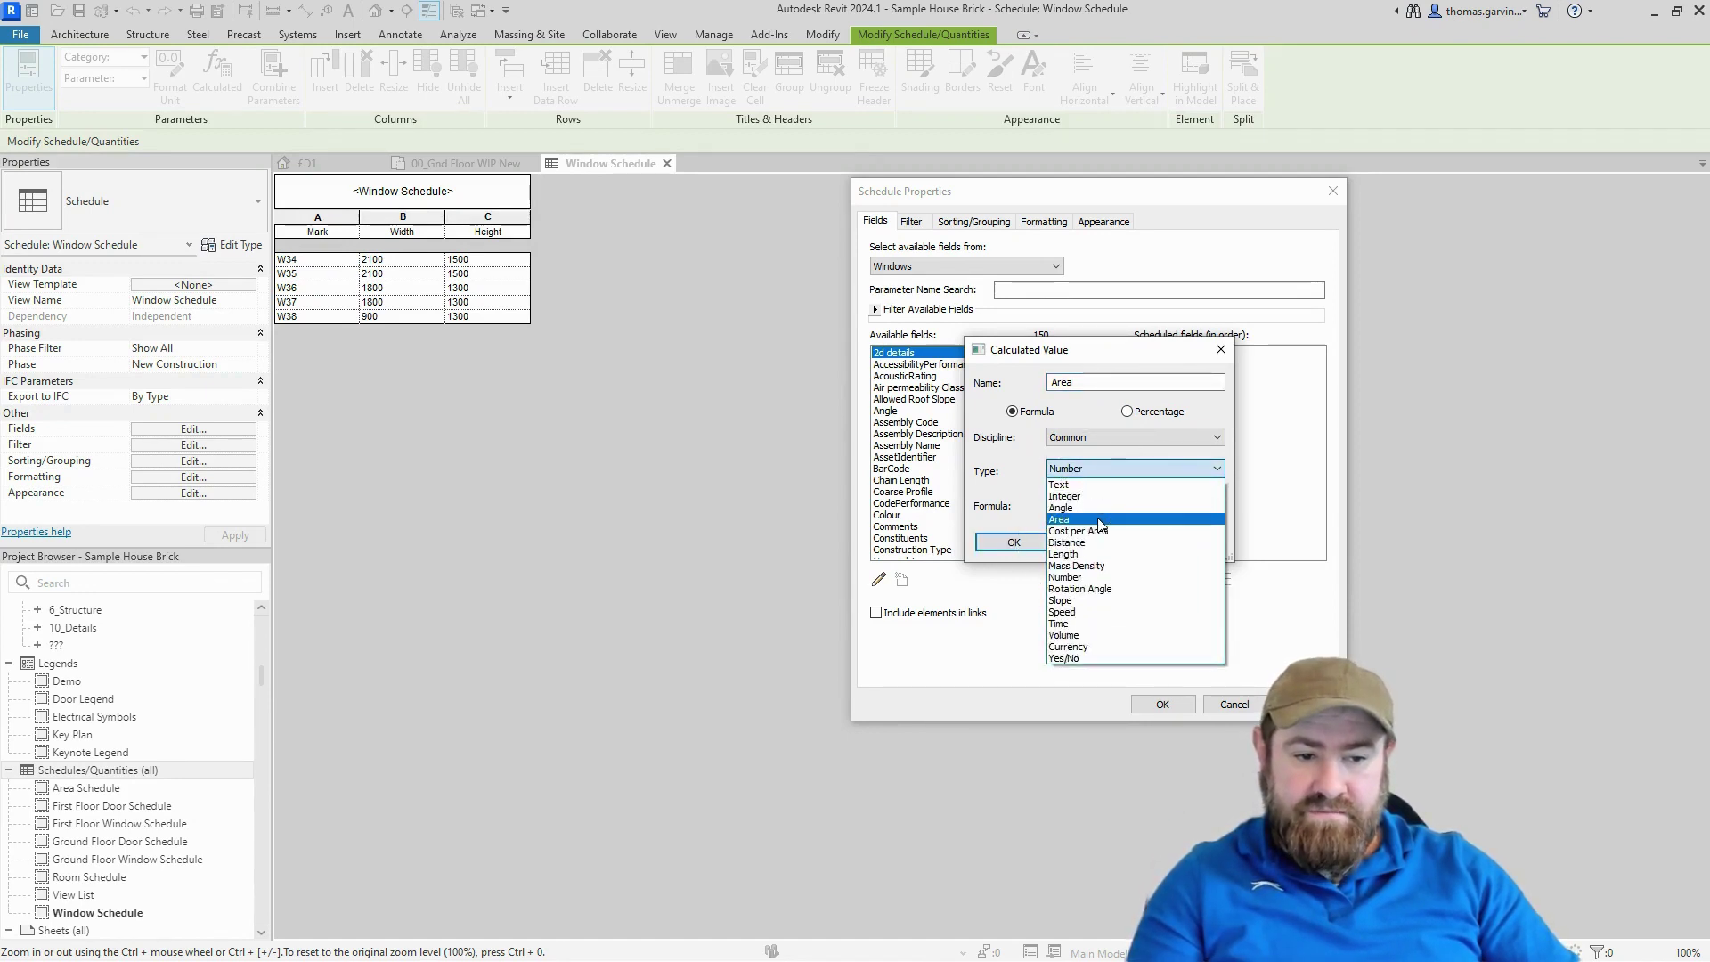
click(1099, 520)
Set its formula to Width*Height and apply it as a new schedule column
click(1095, 501)
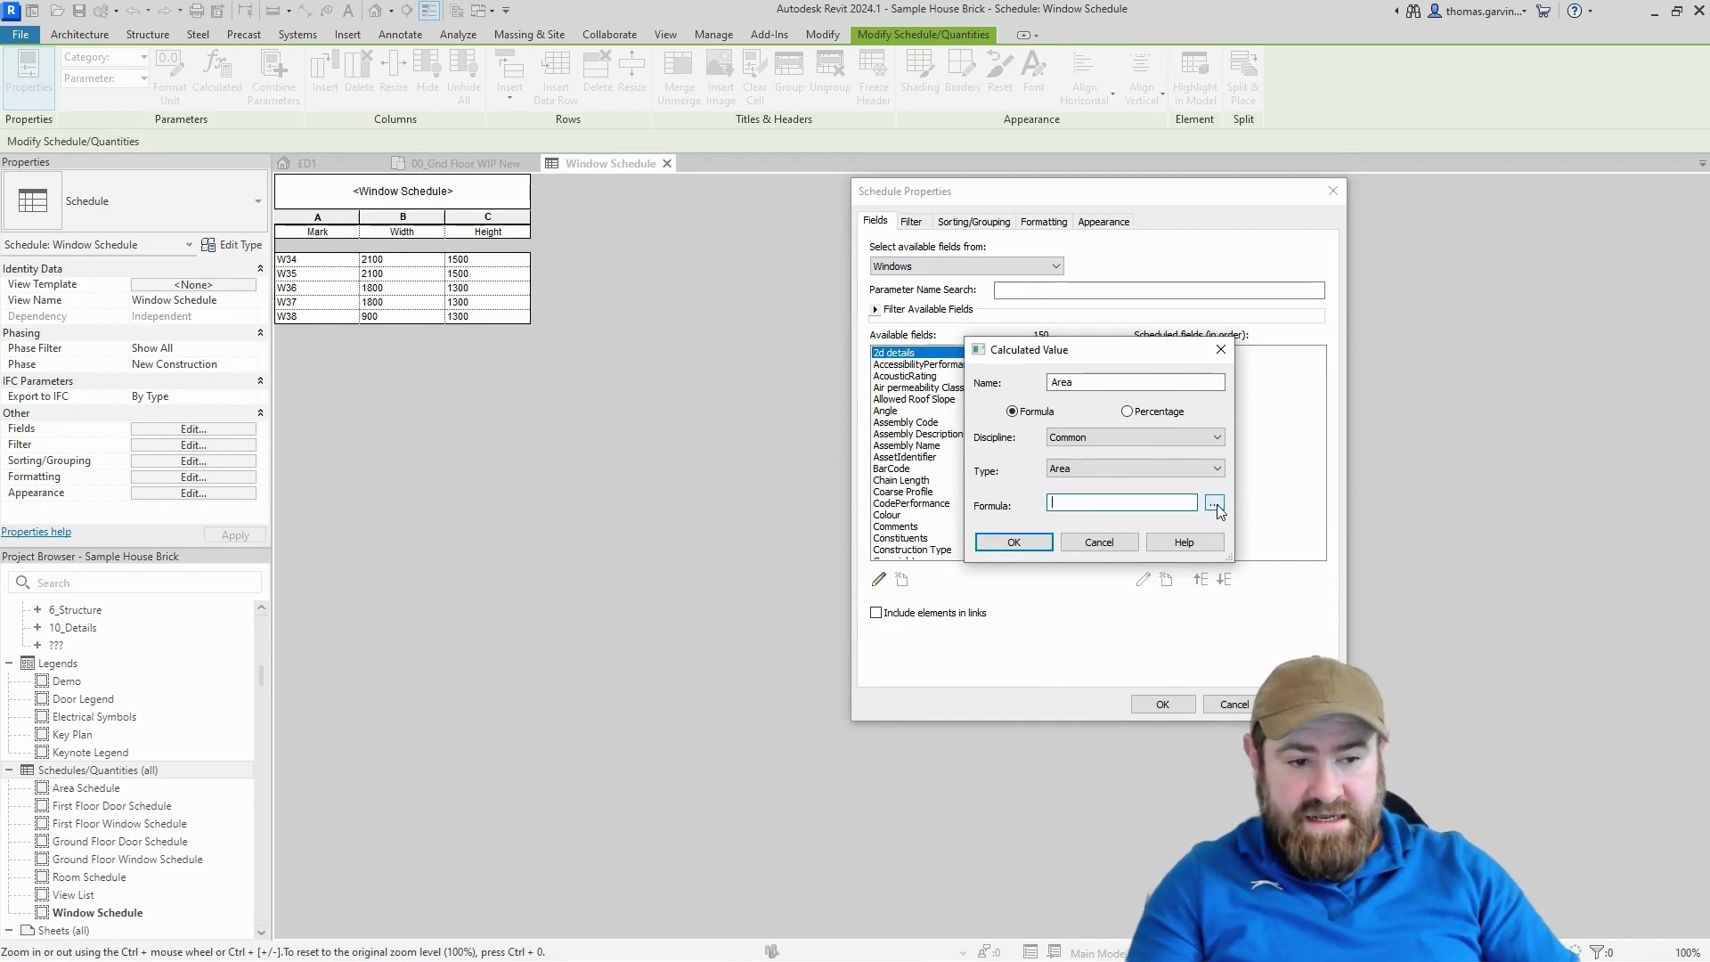
click(1216, 505)
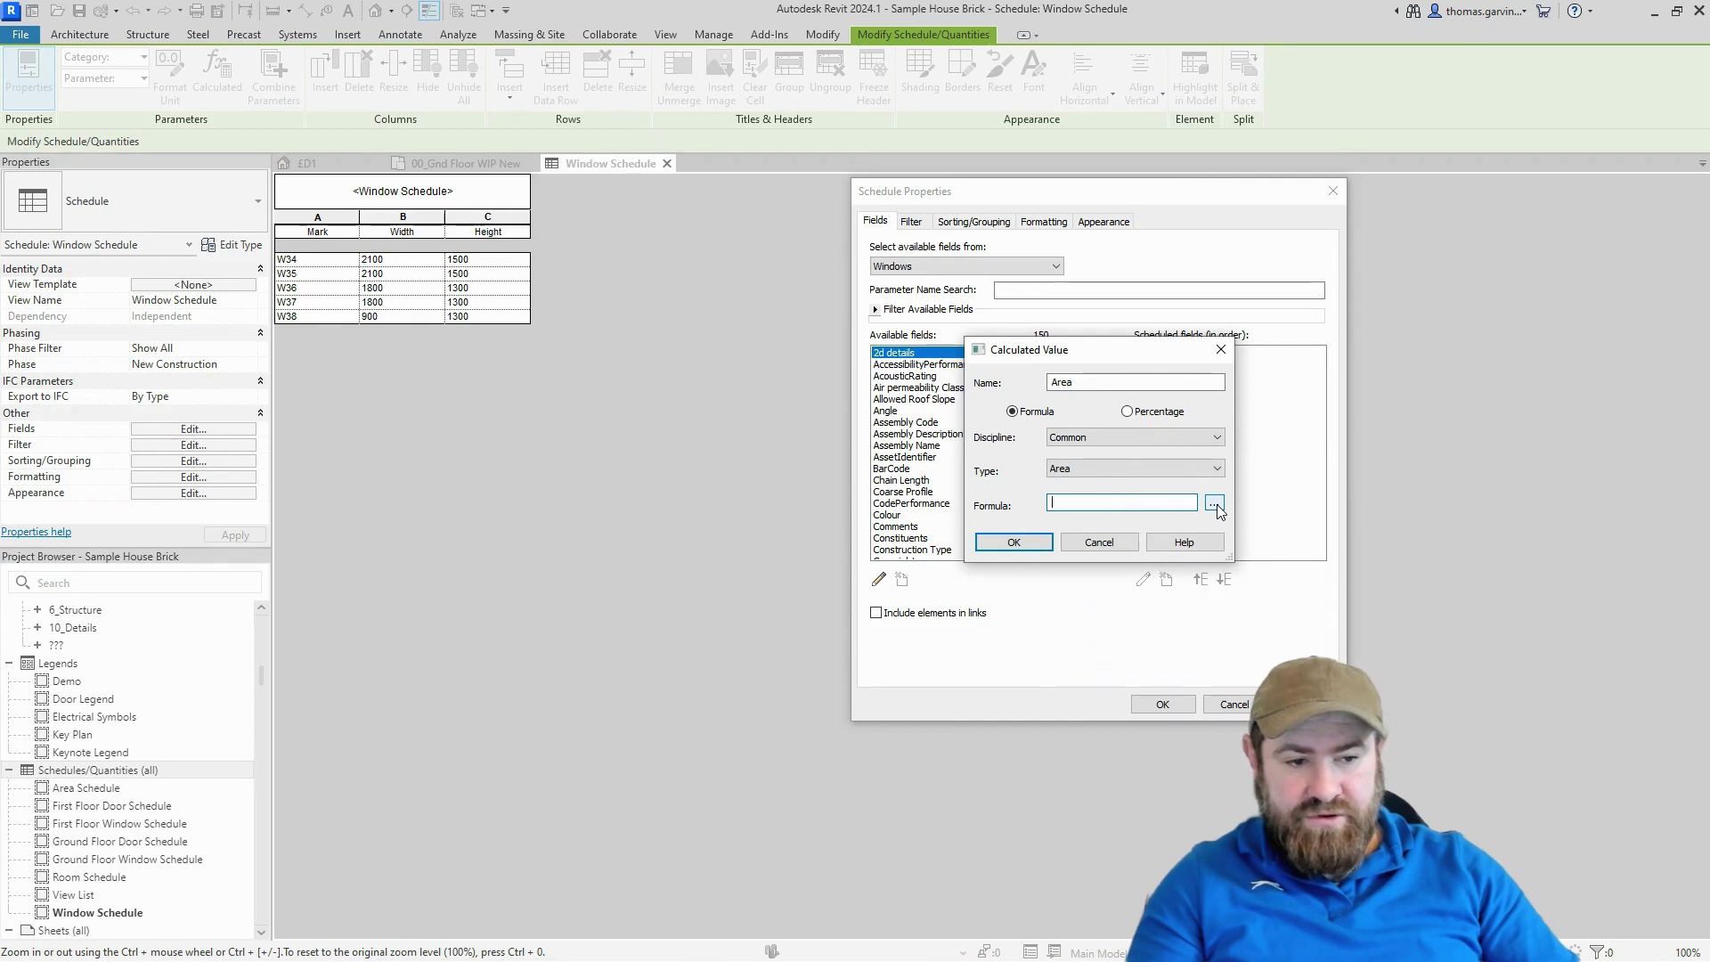
click(1028, 399)
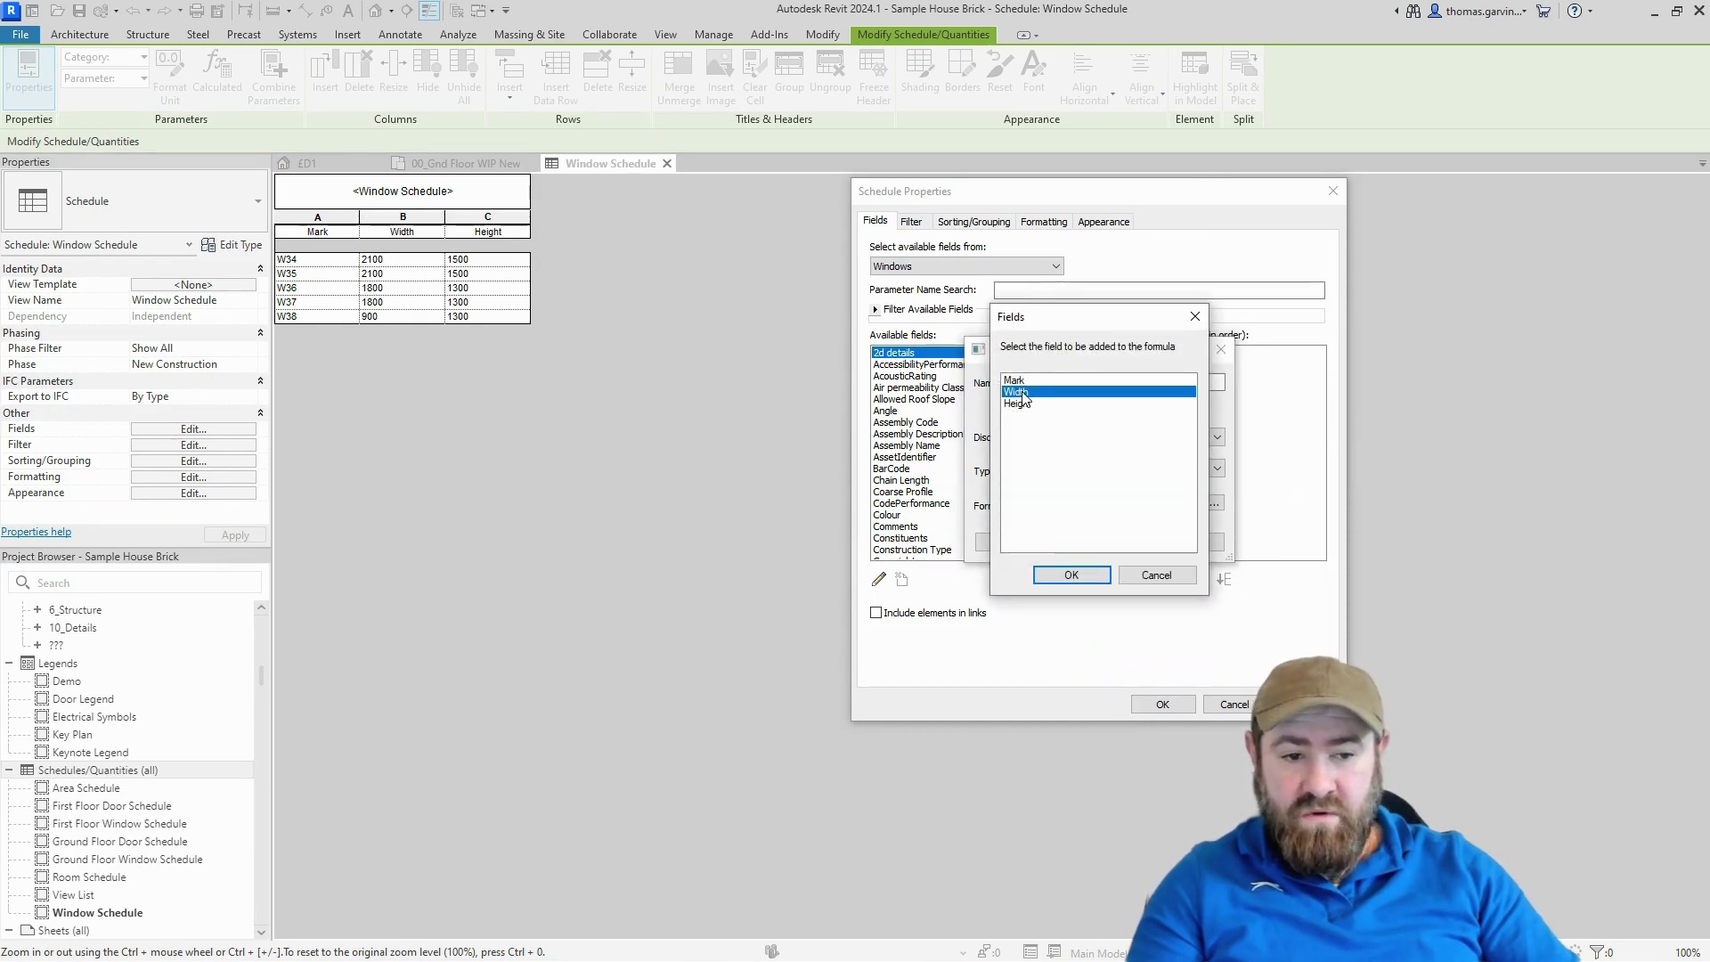
click(1087, 575)
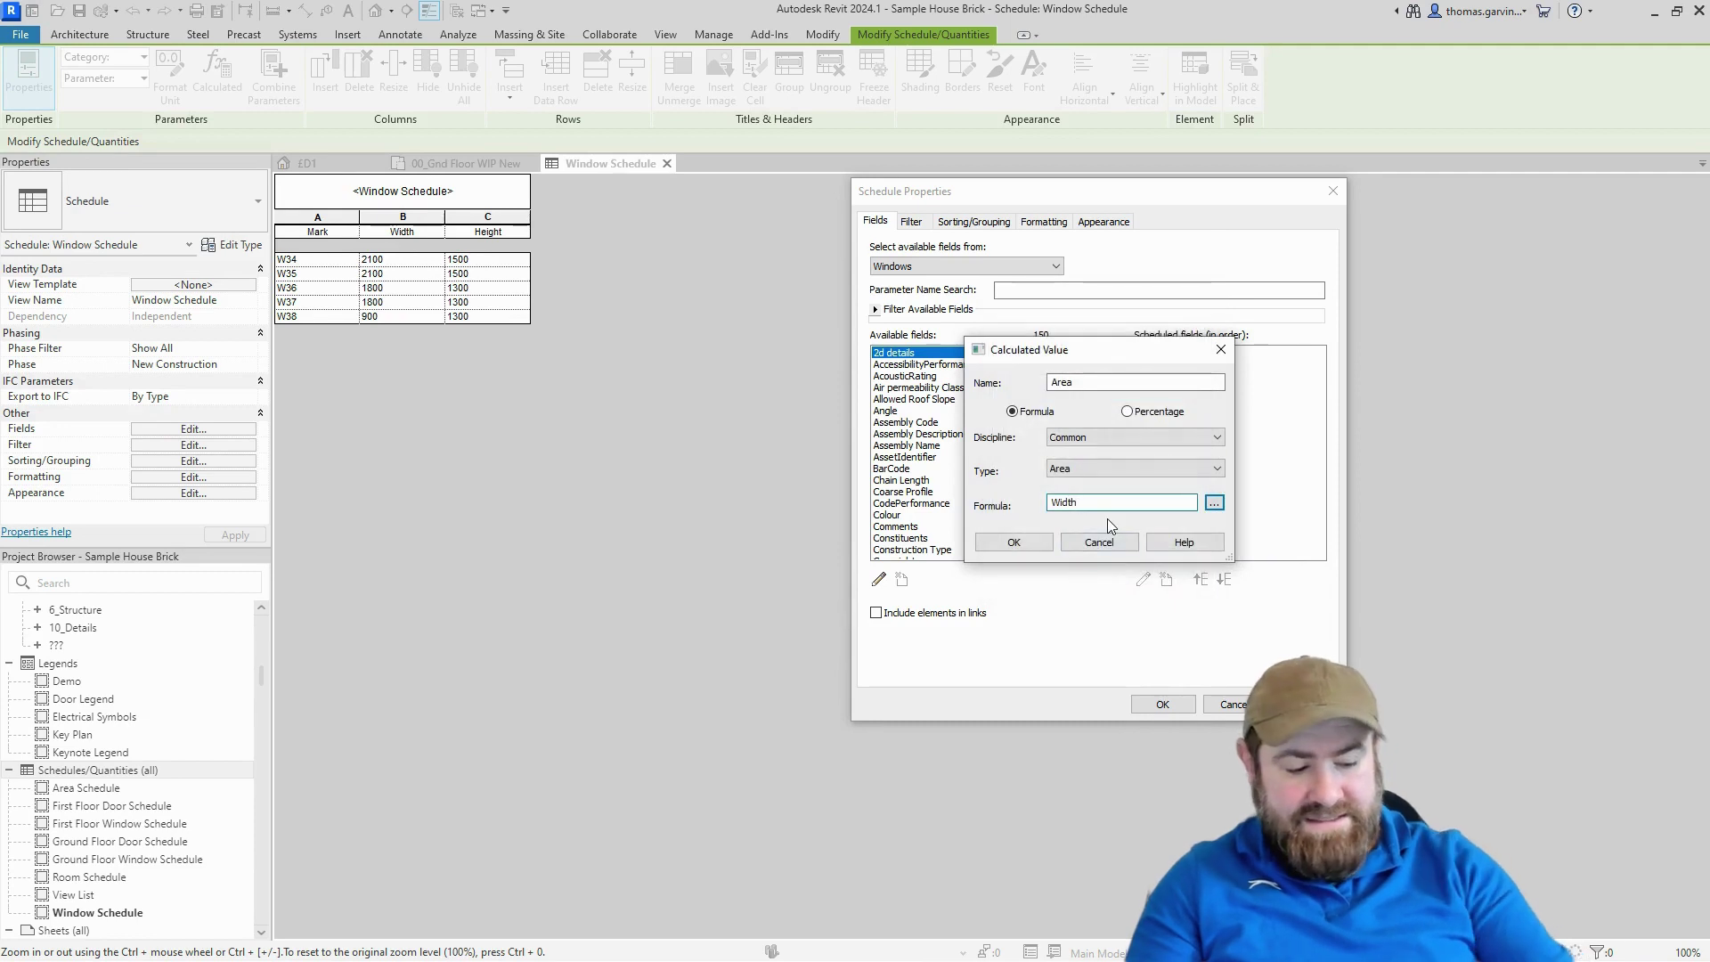
text(*)
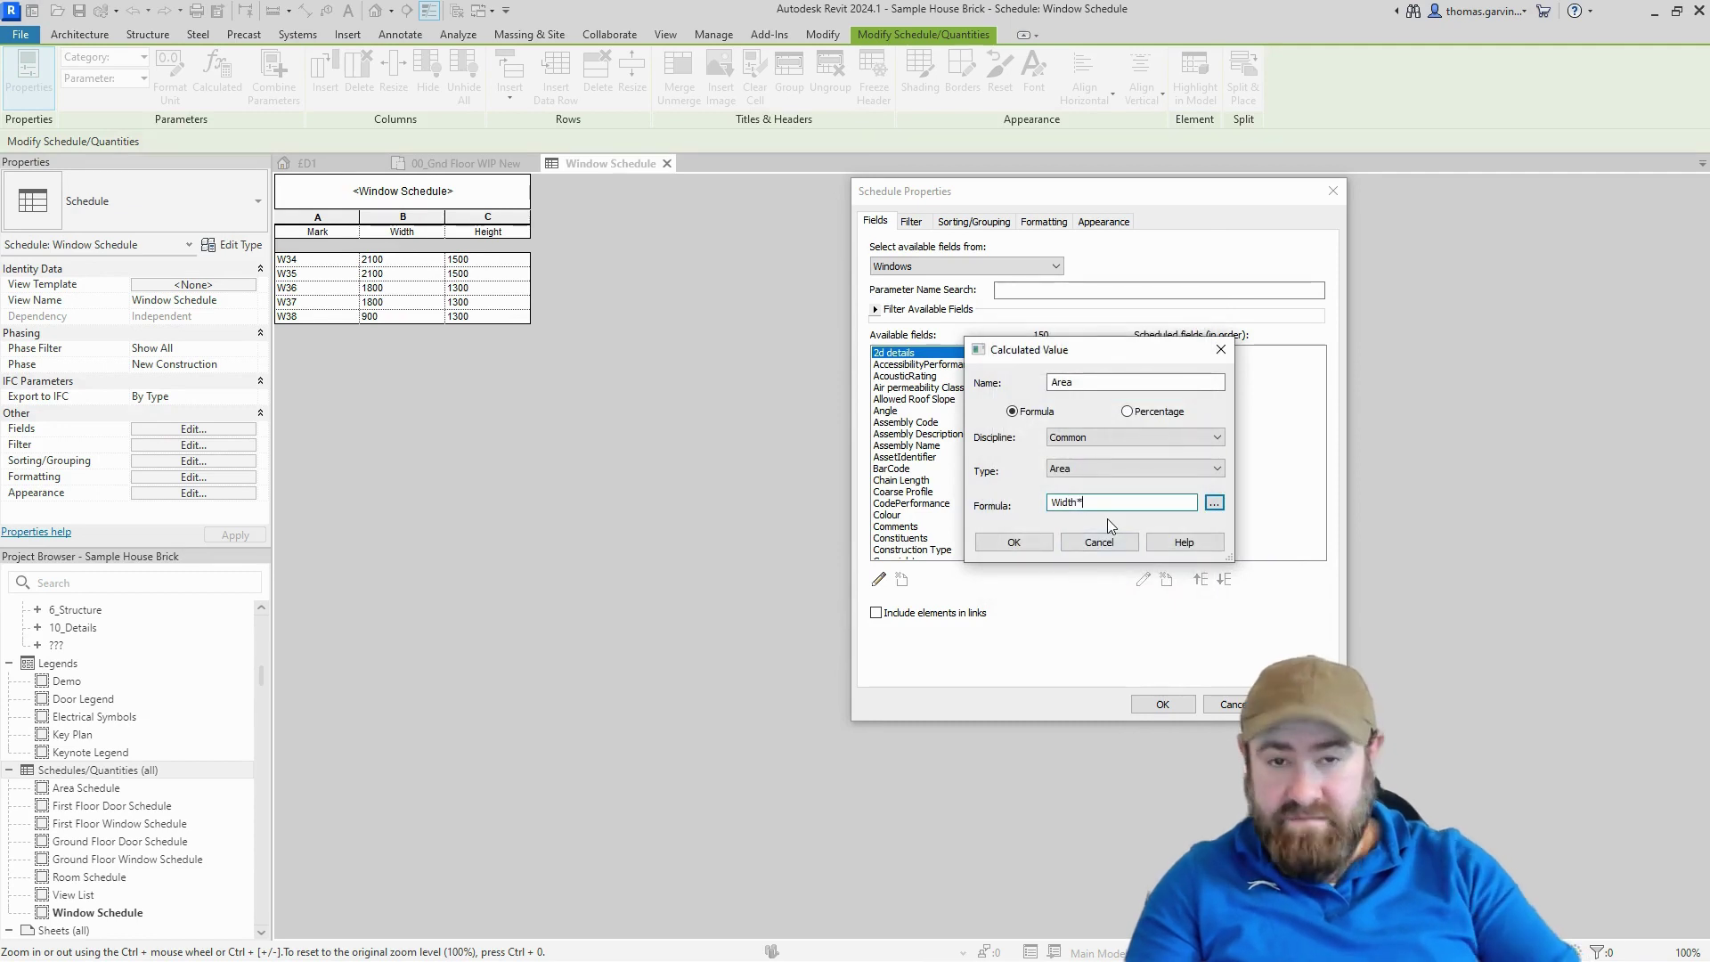
click(1214, 502)
click(1014, 405)
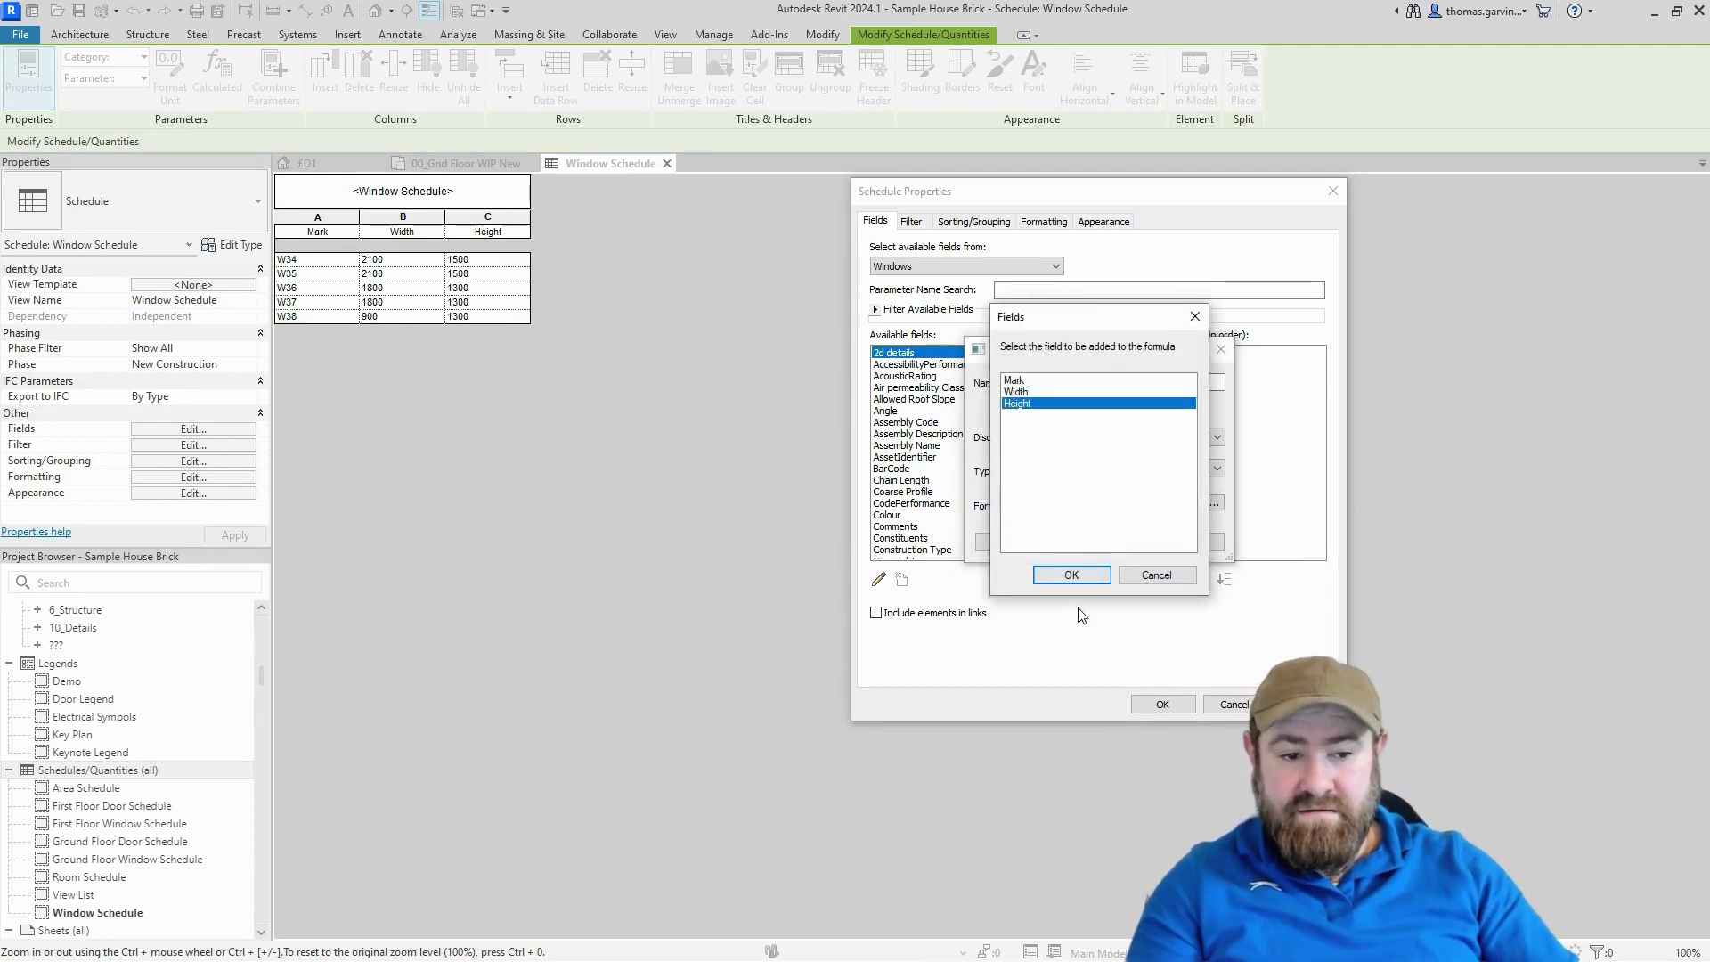
click(1071, 574)
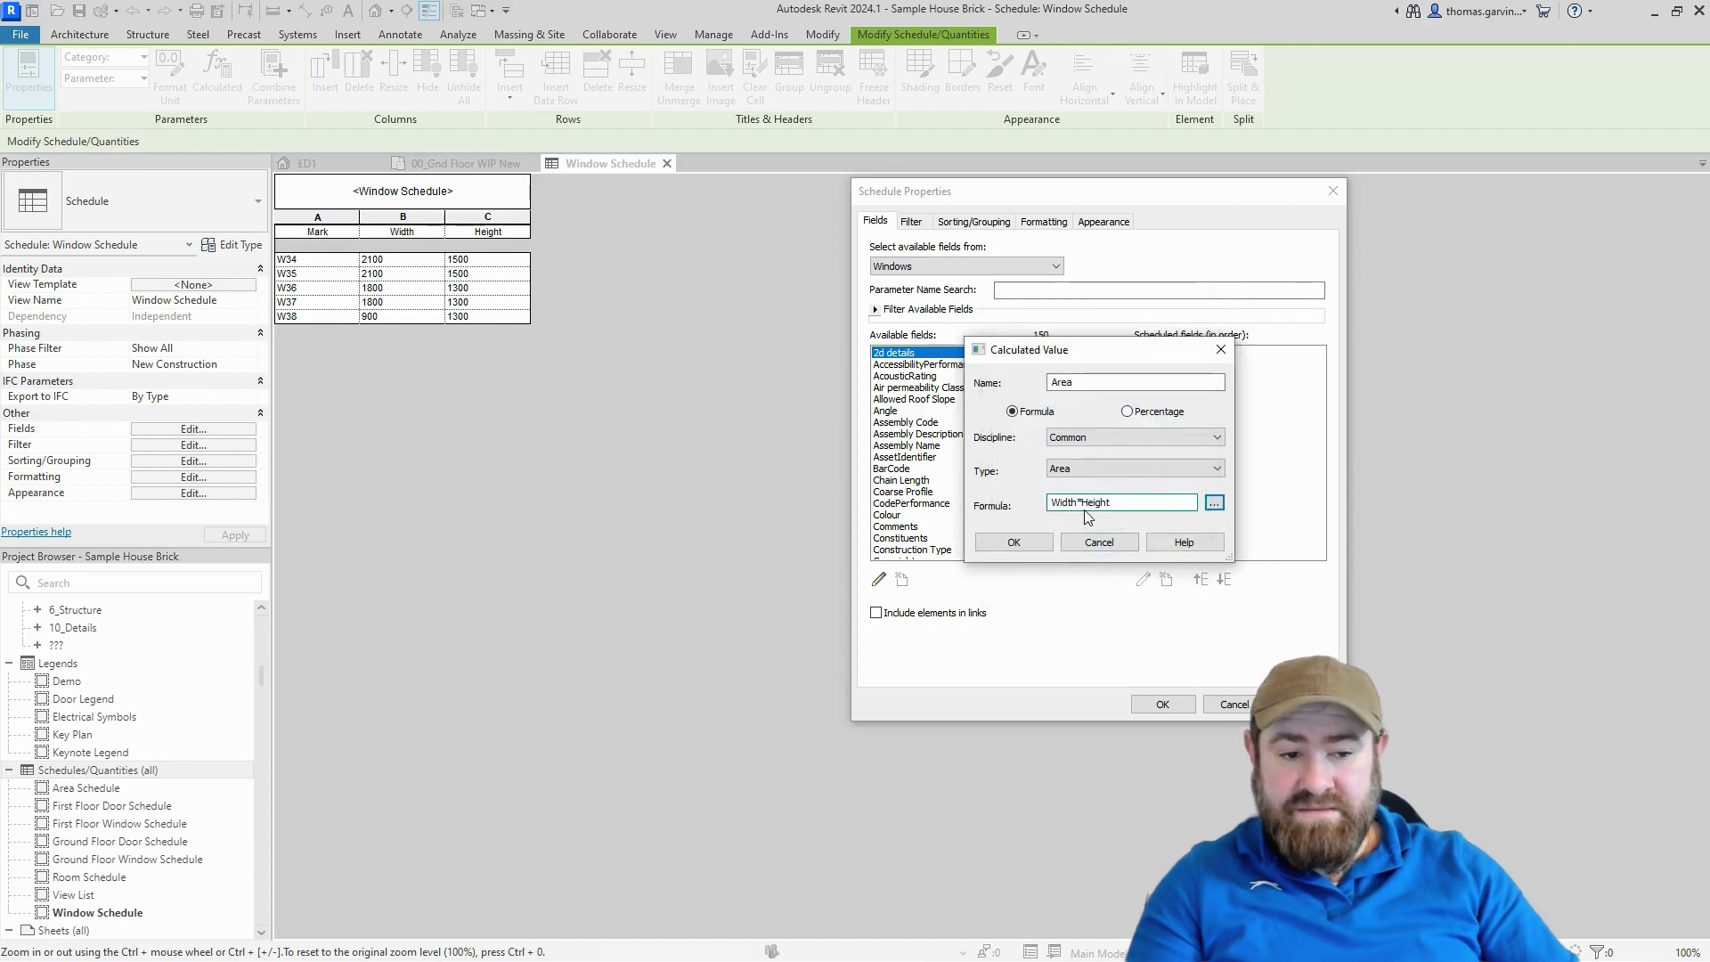
click(1014, 542)
click(1160, 704)
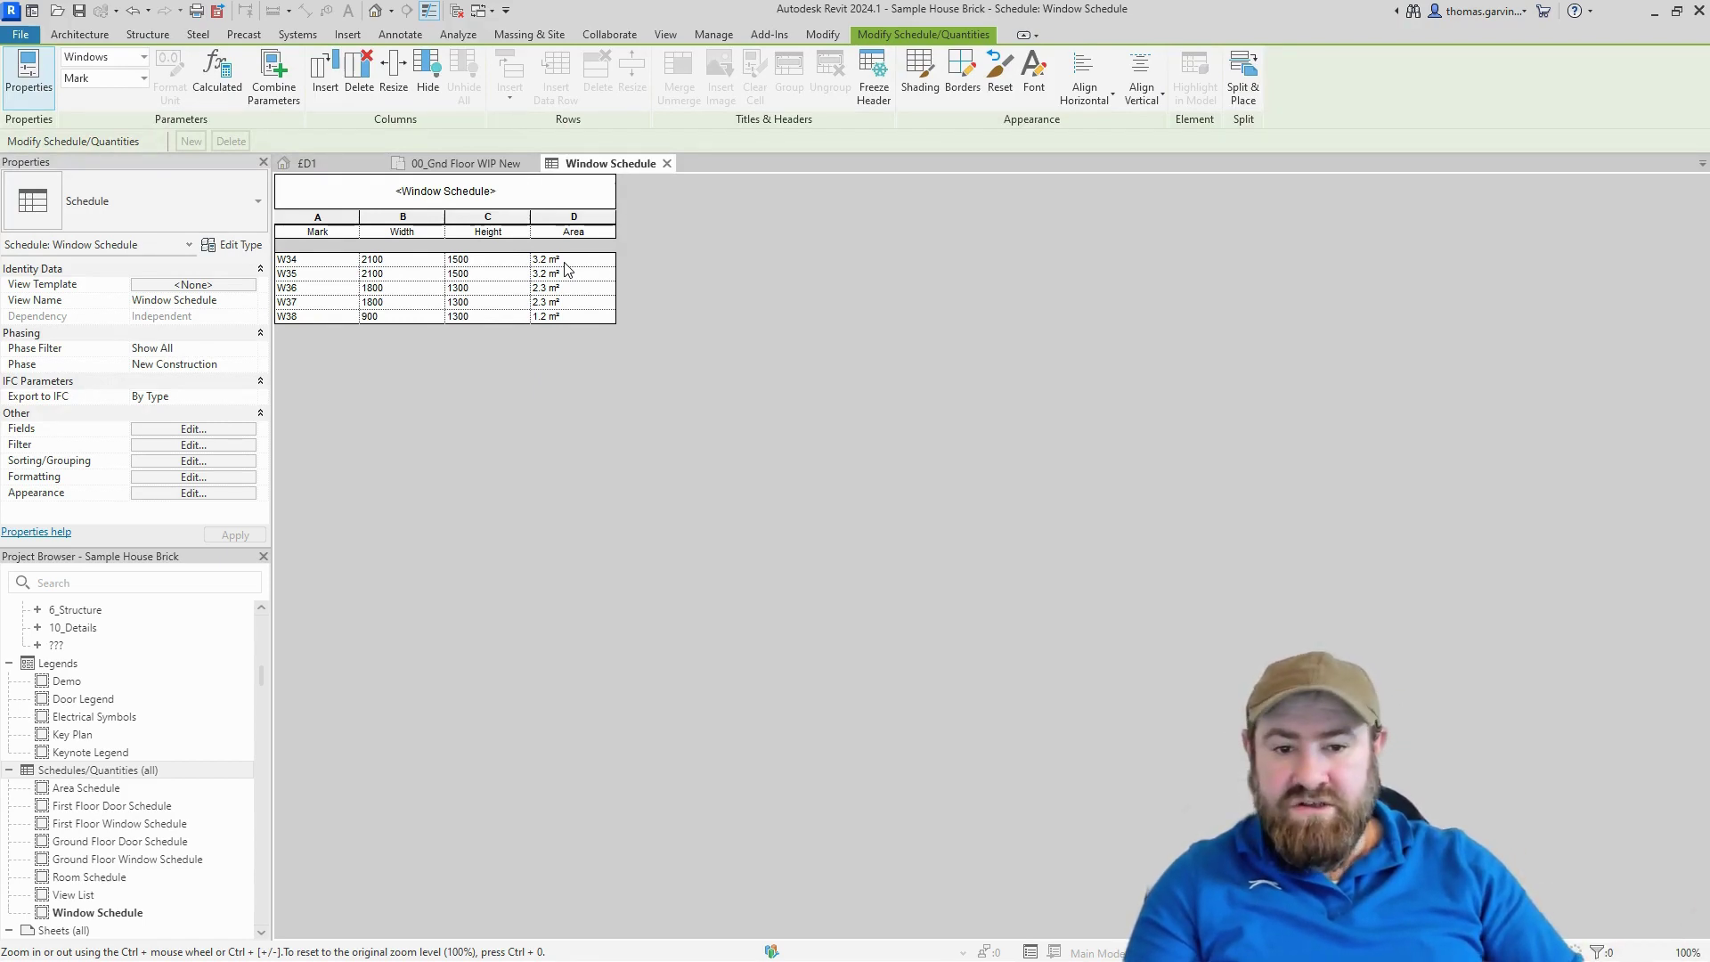
click(564, 261)
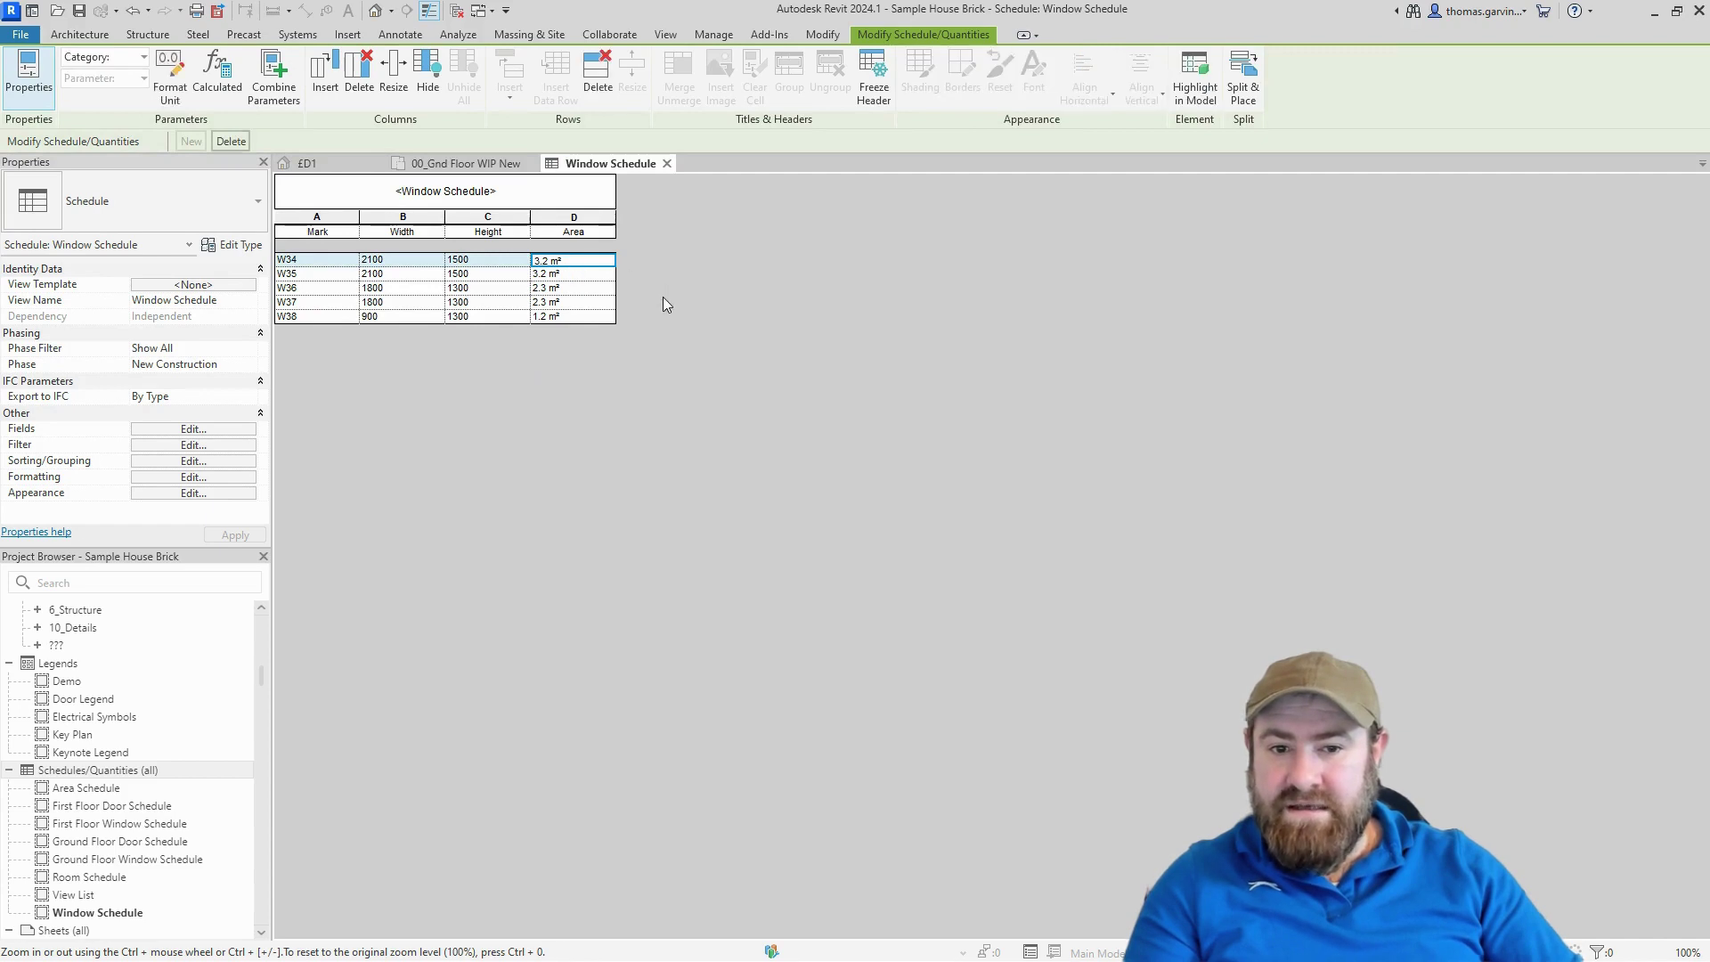
Format the Area column with 2 decimal places and no unit symbol, overriding project settings
click(177, 98)
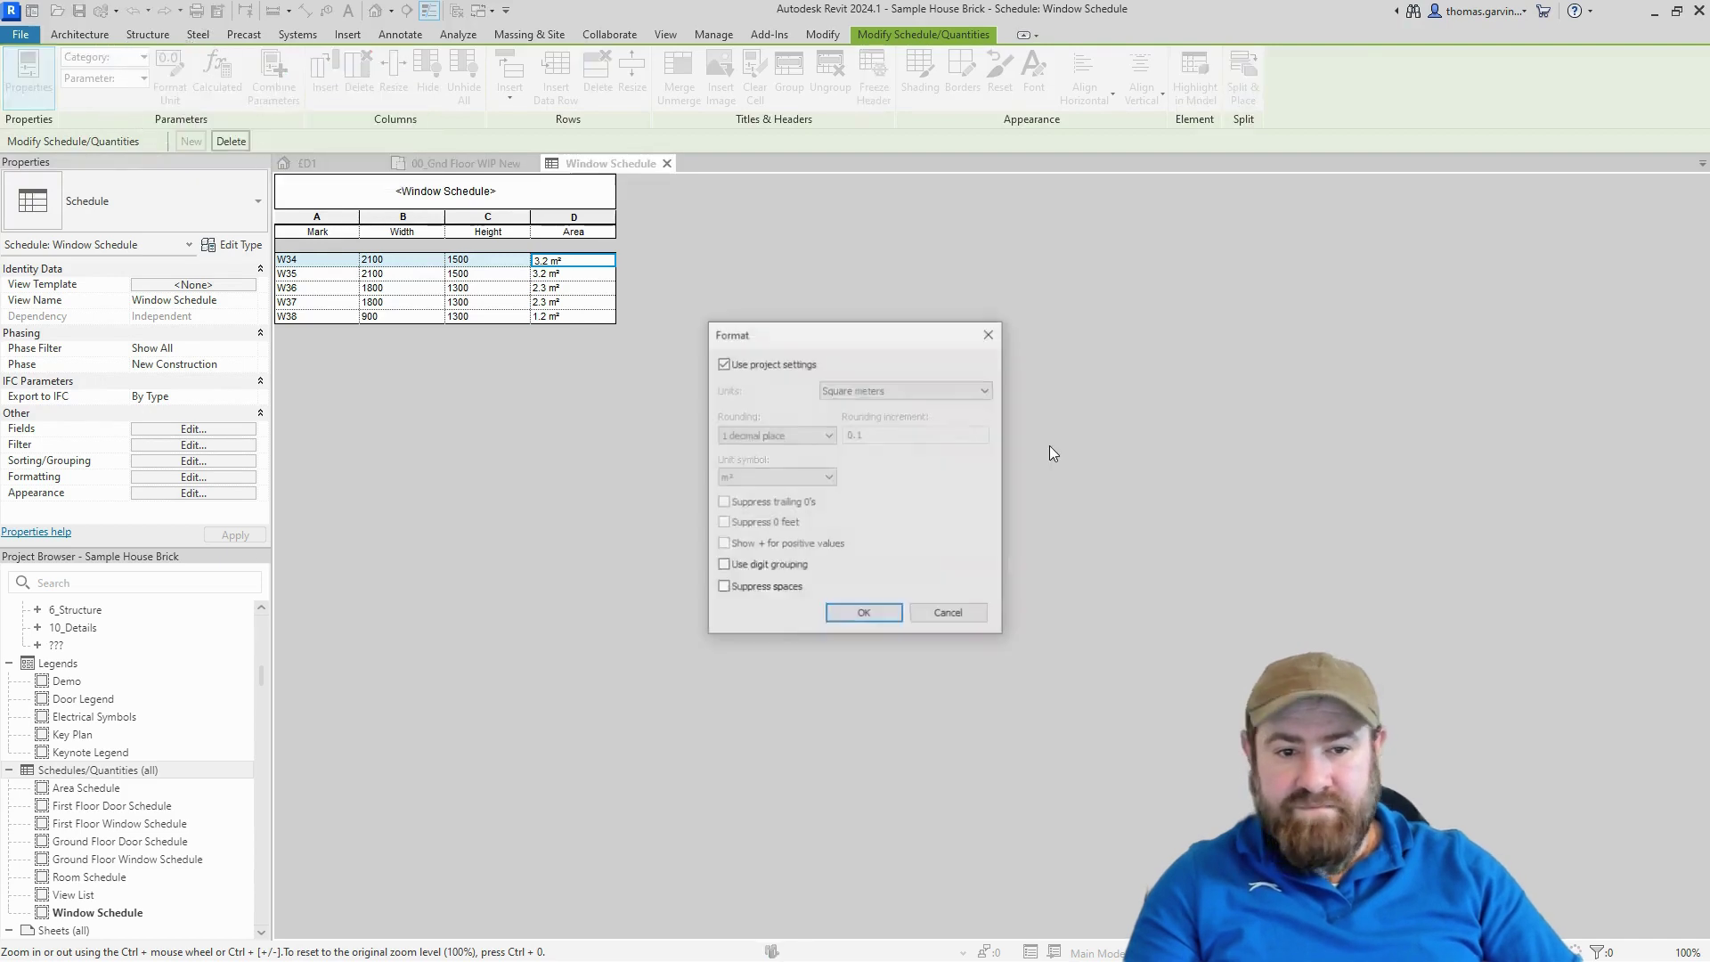
click(723, 363)
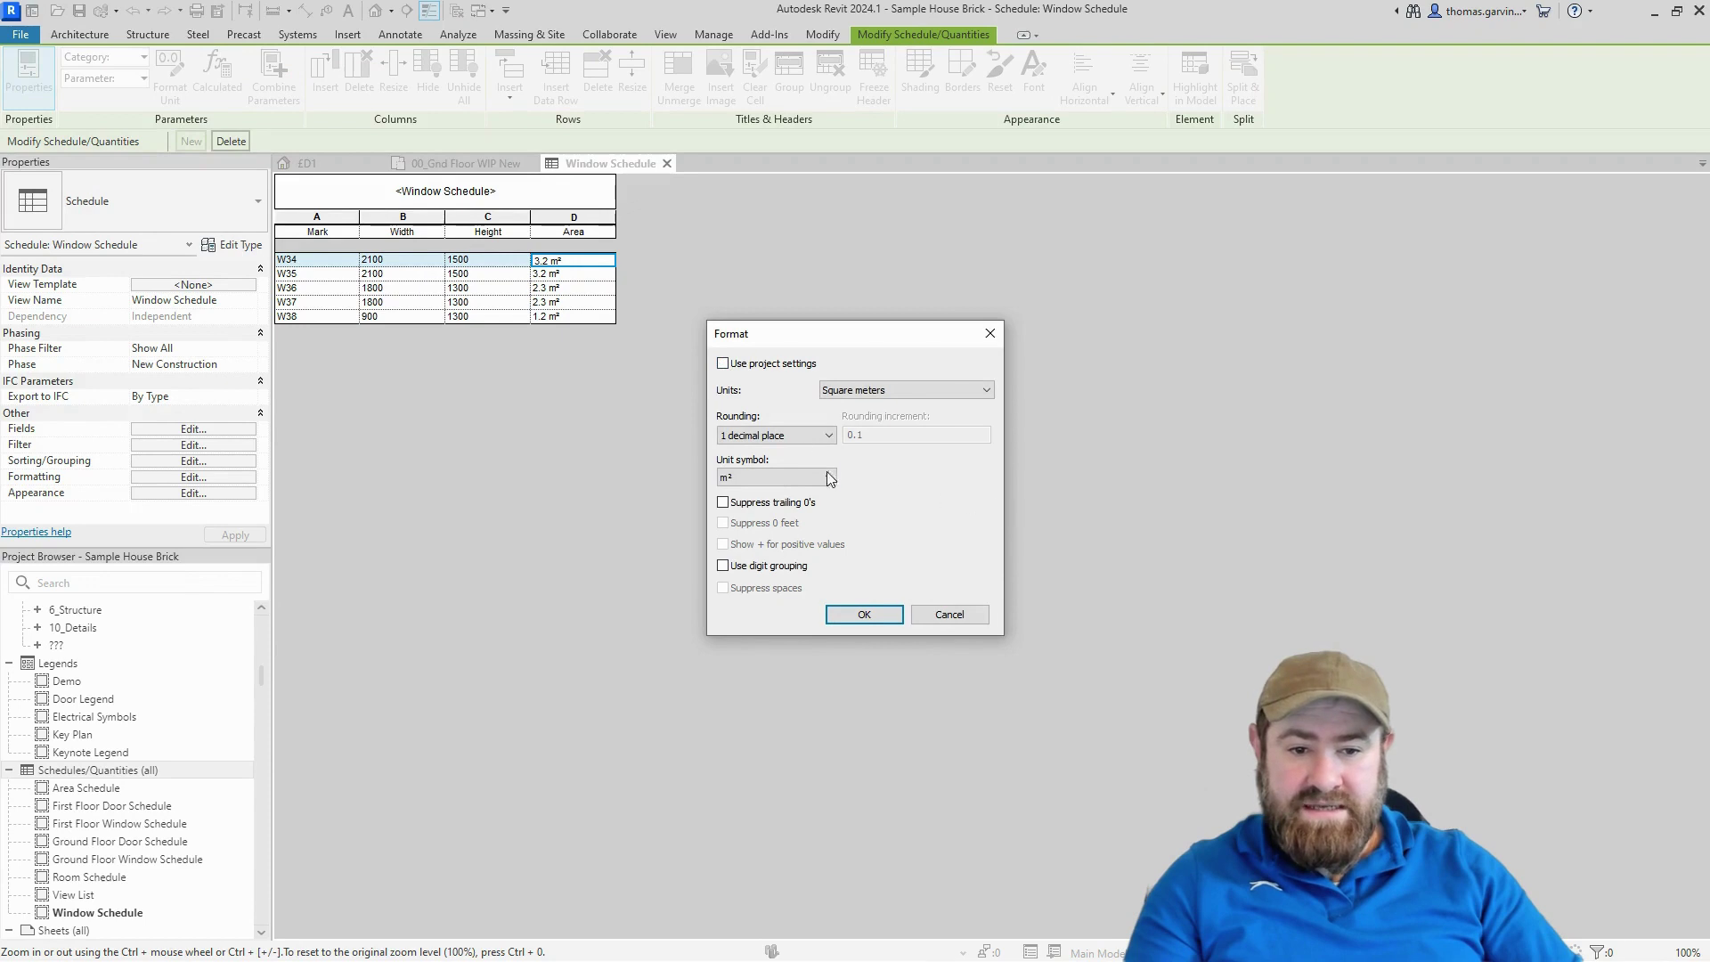
click(784, 435)
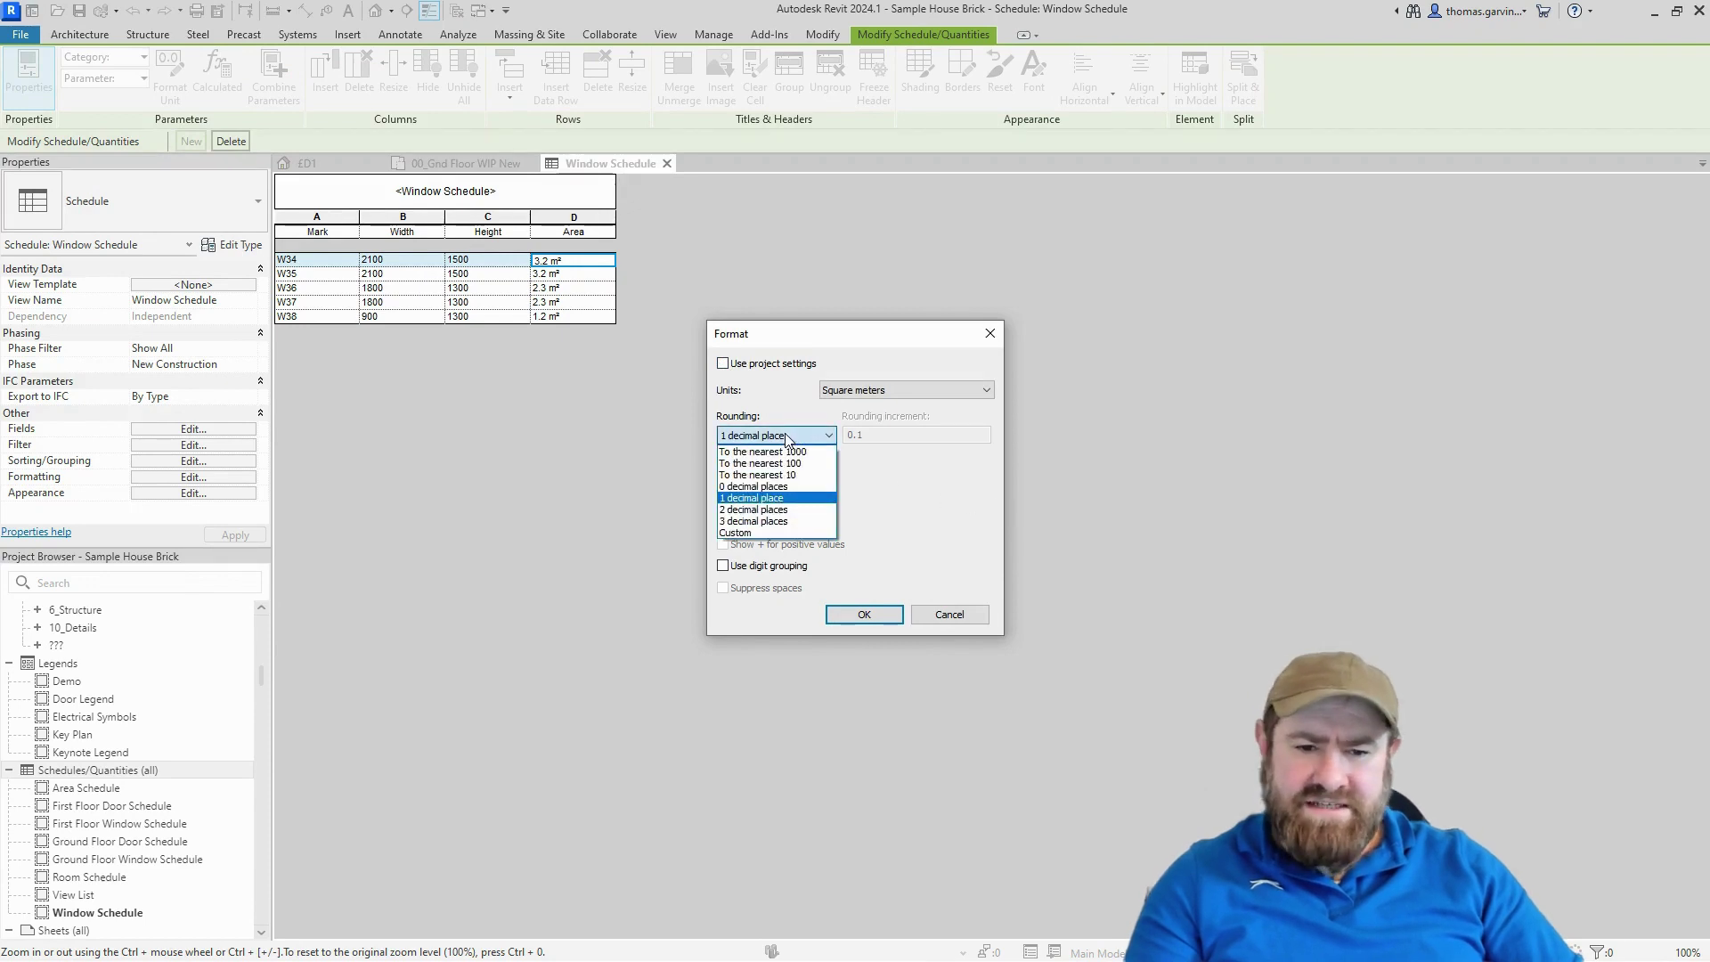
click(784, 511)
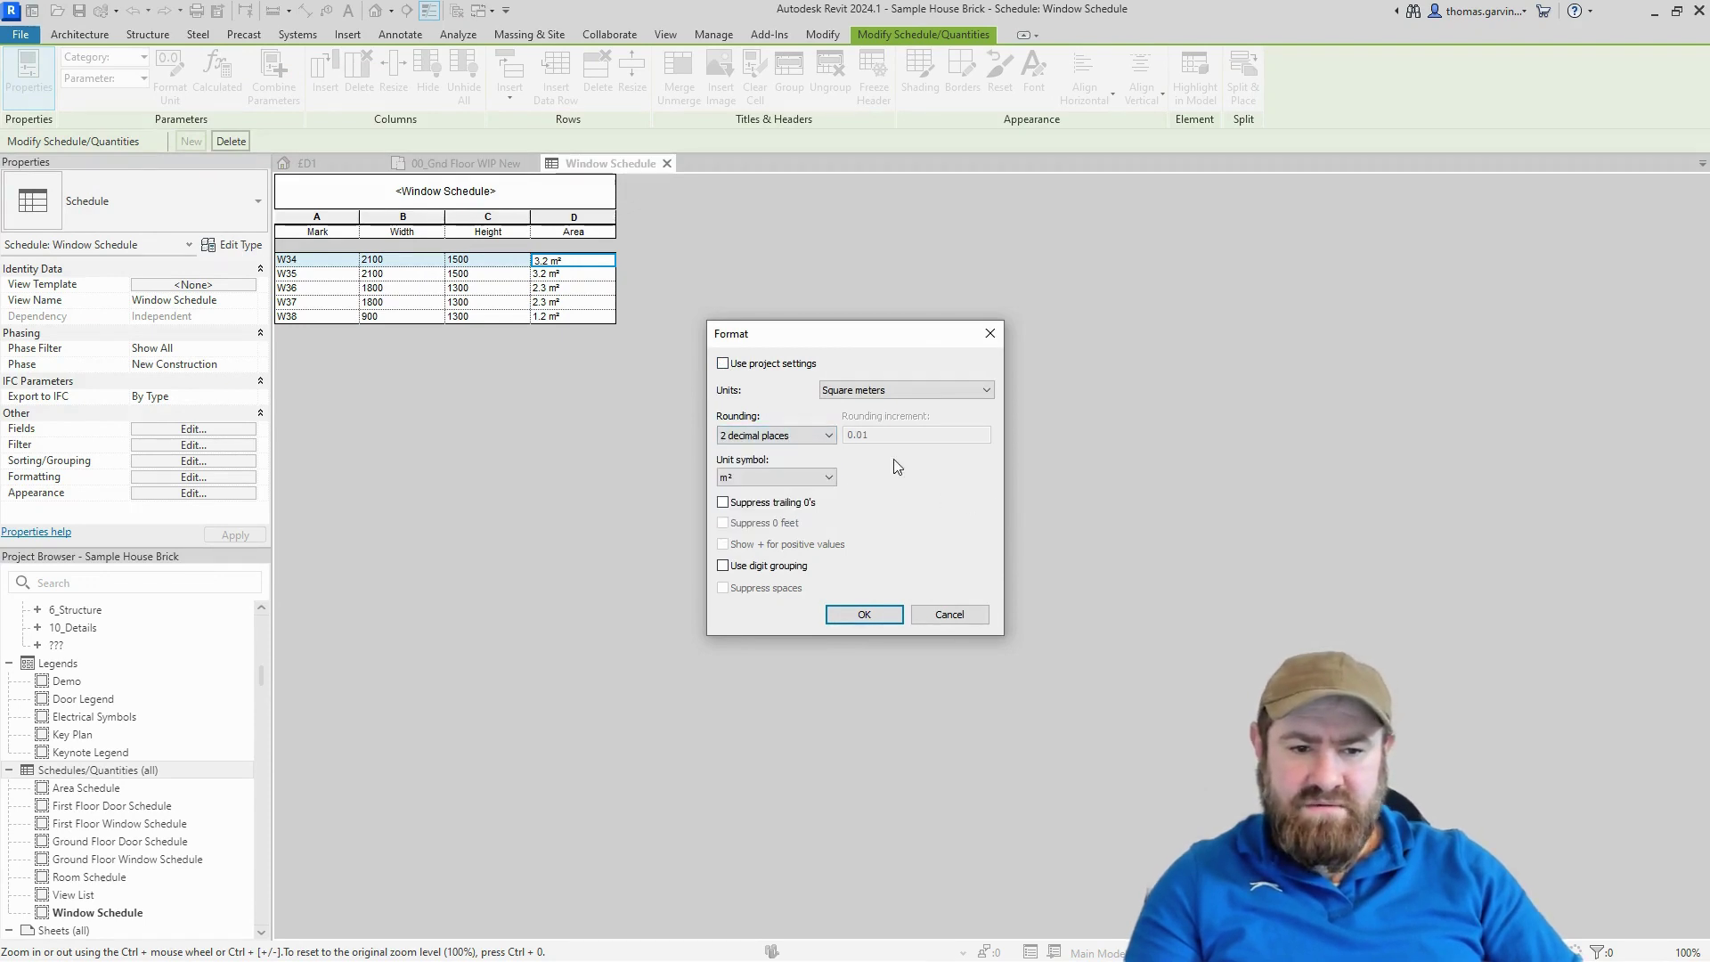
click(748, 477)
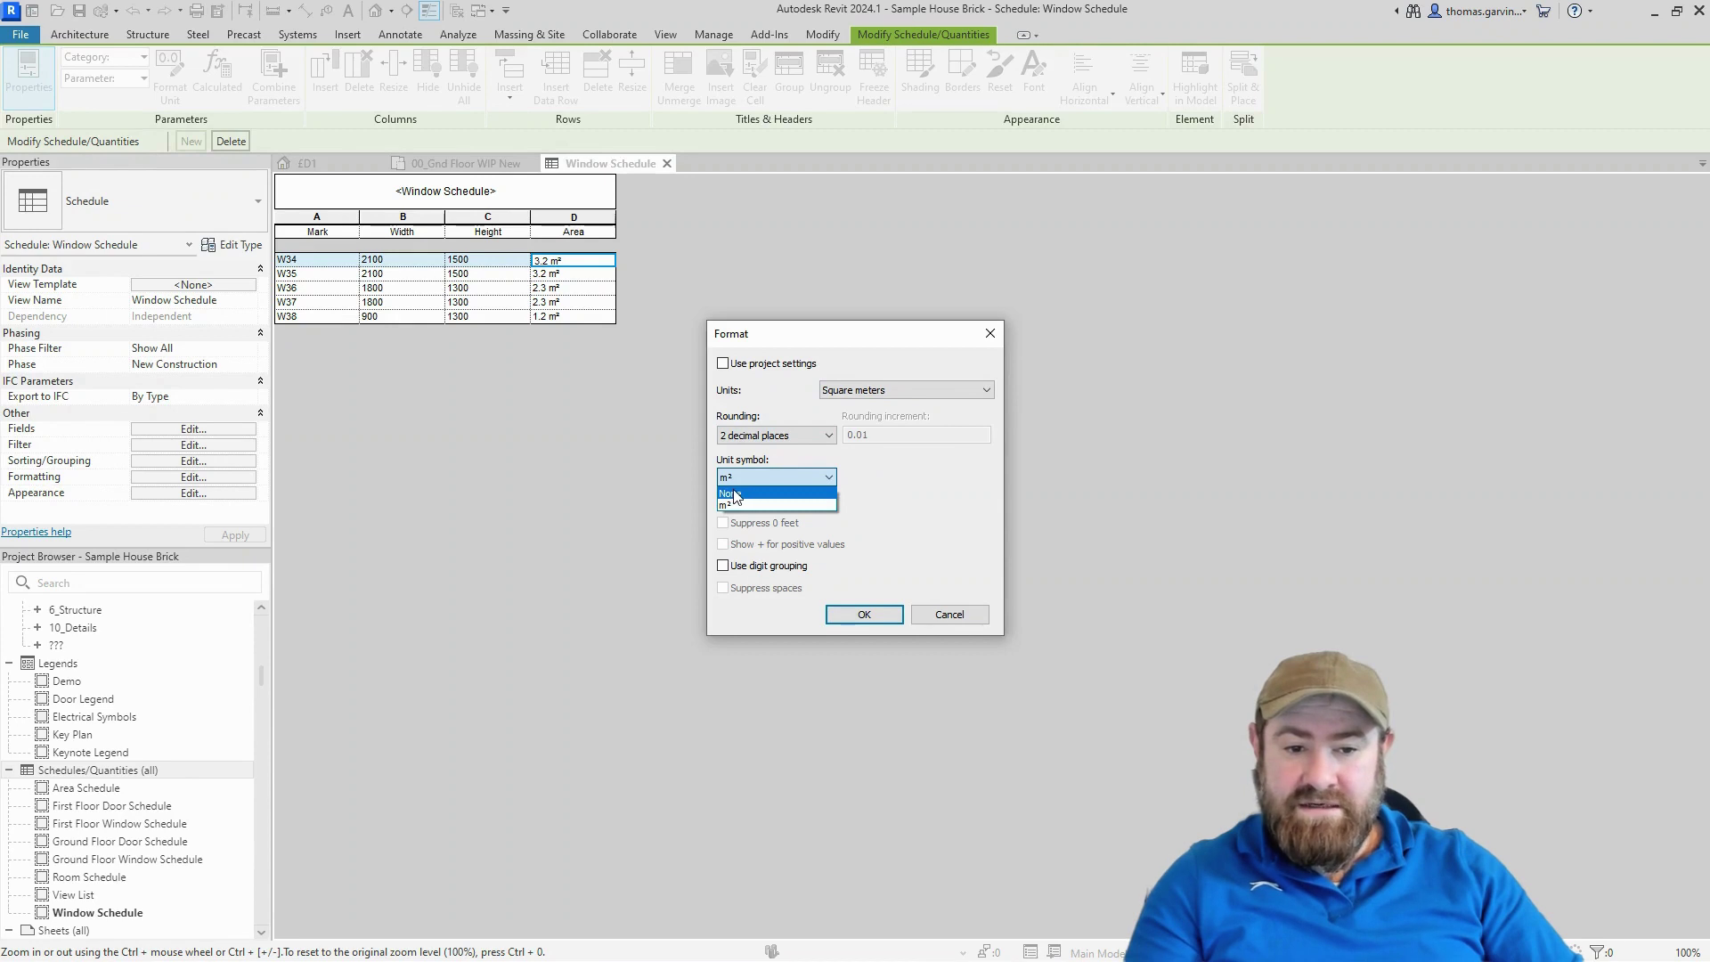
click(735, 495)
click(876, 613)
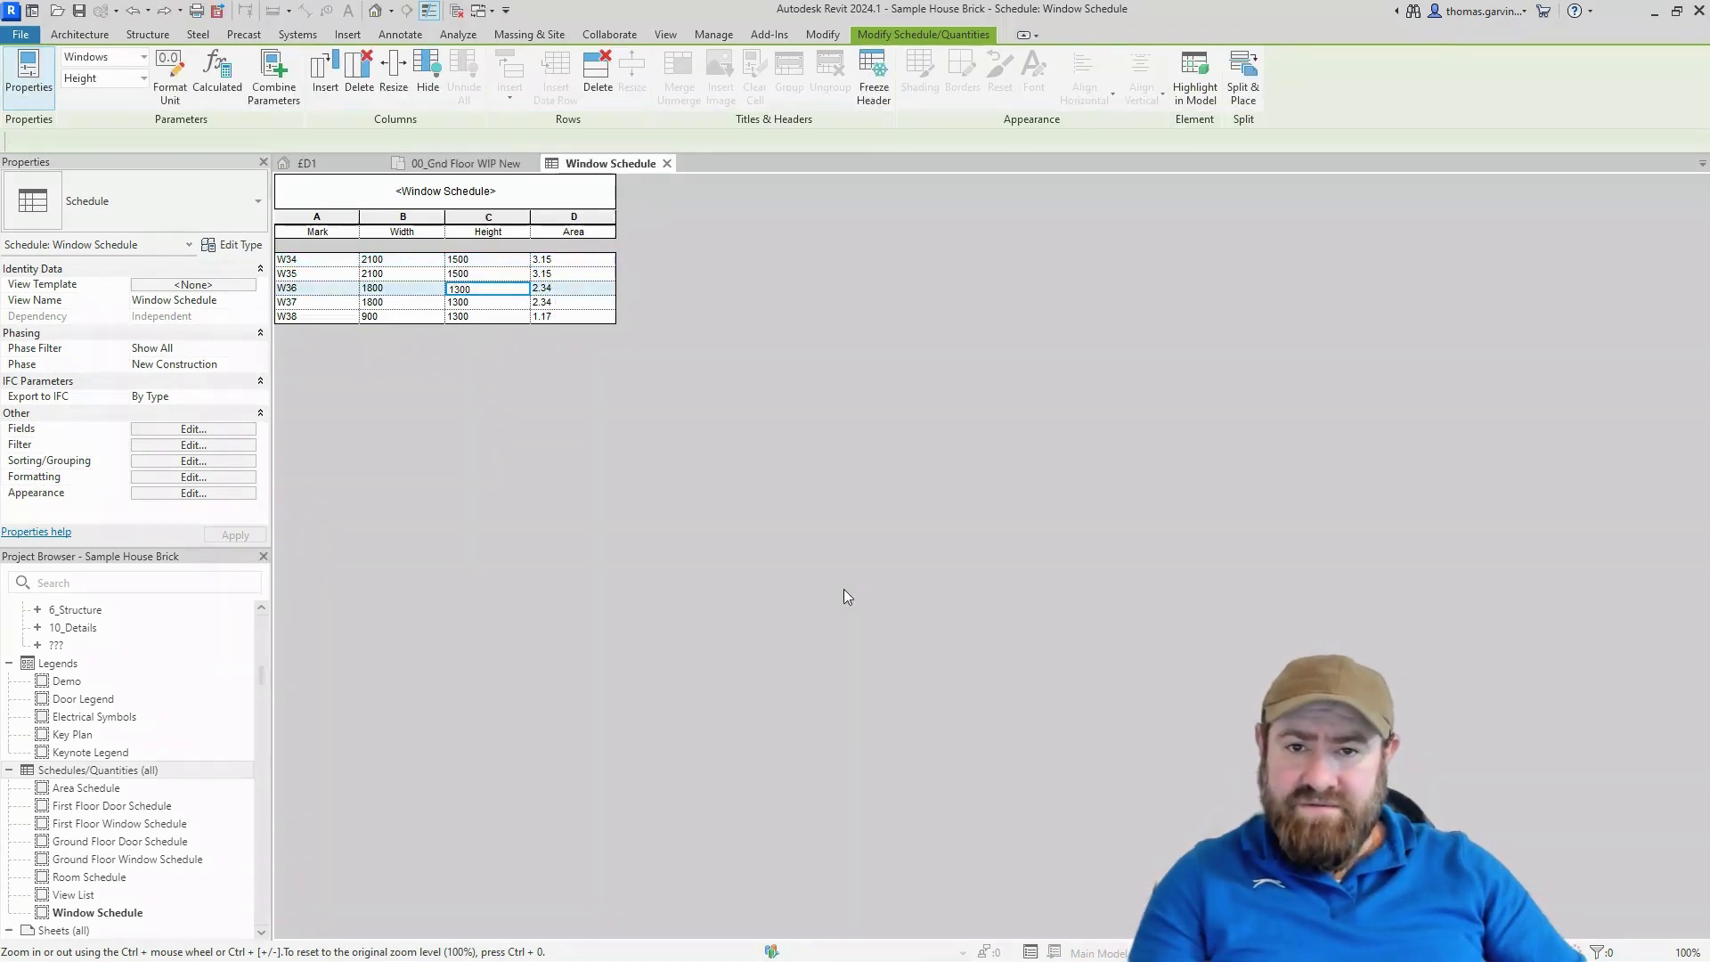
Clear the selection and edit the Area column heading to read 'Area (sqm)'
key(Escape)
click(592, 232)
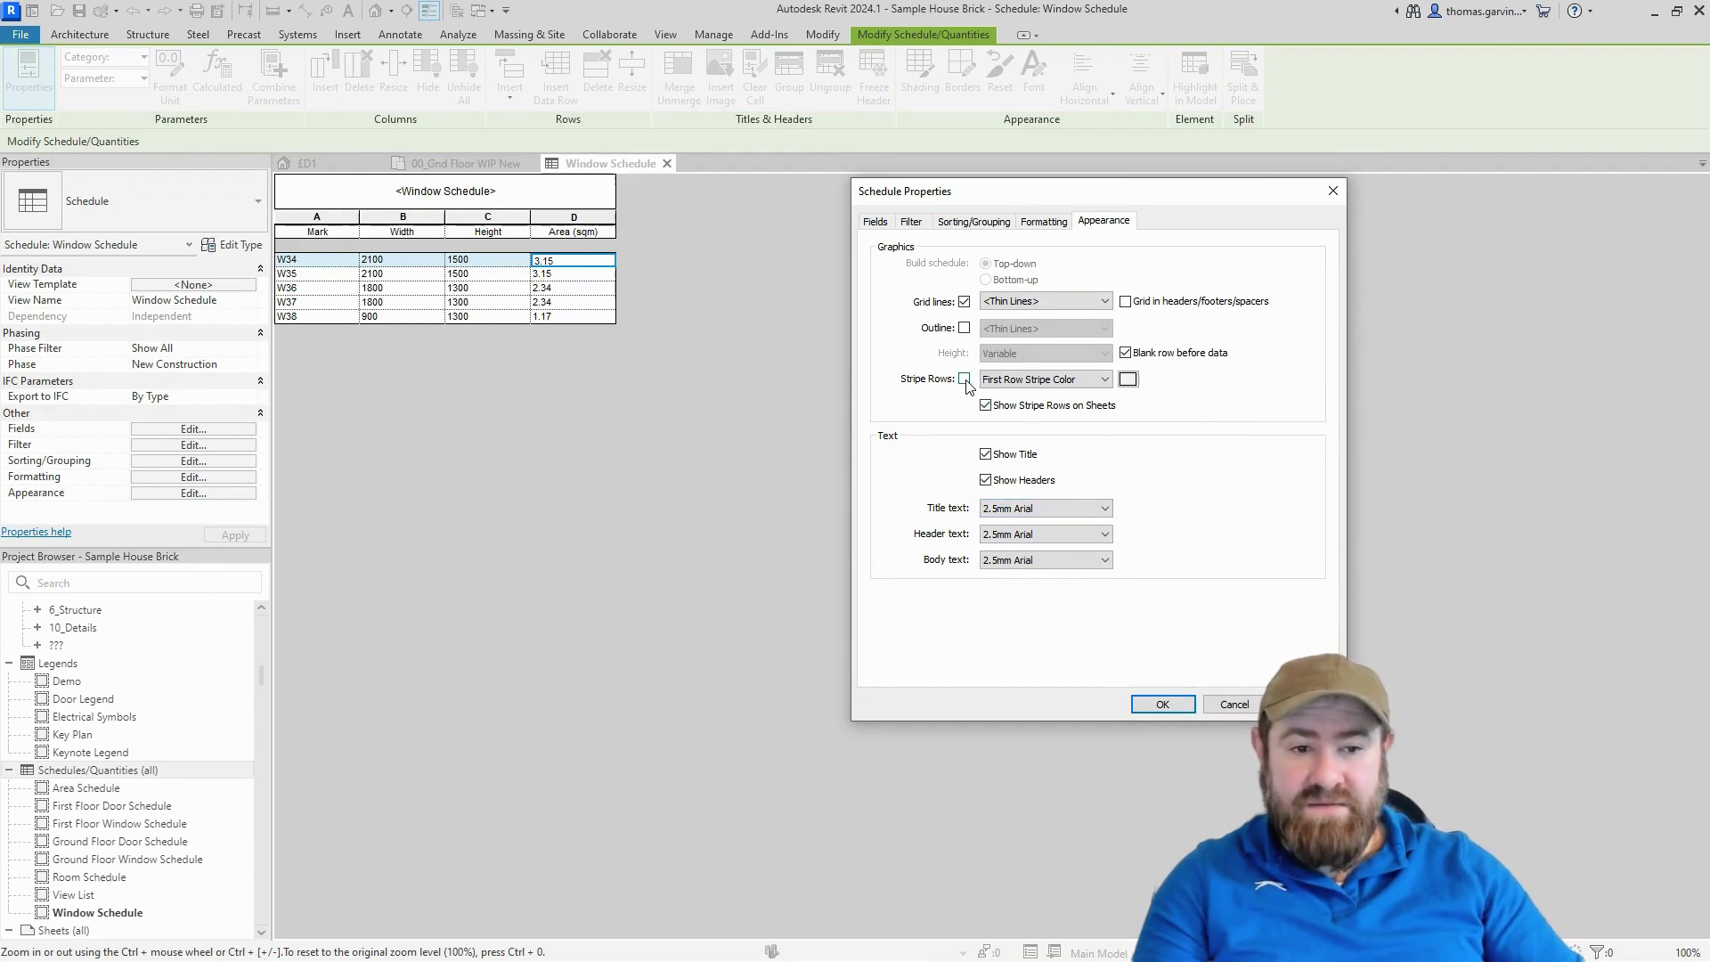
Review the Formatting tab, then cancel Schedule Properties without changes
click(1043, 223)
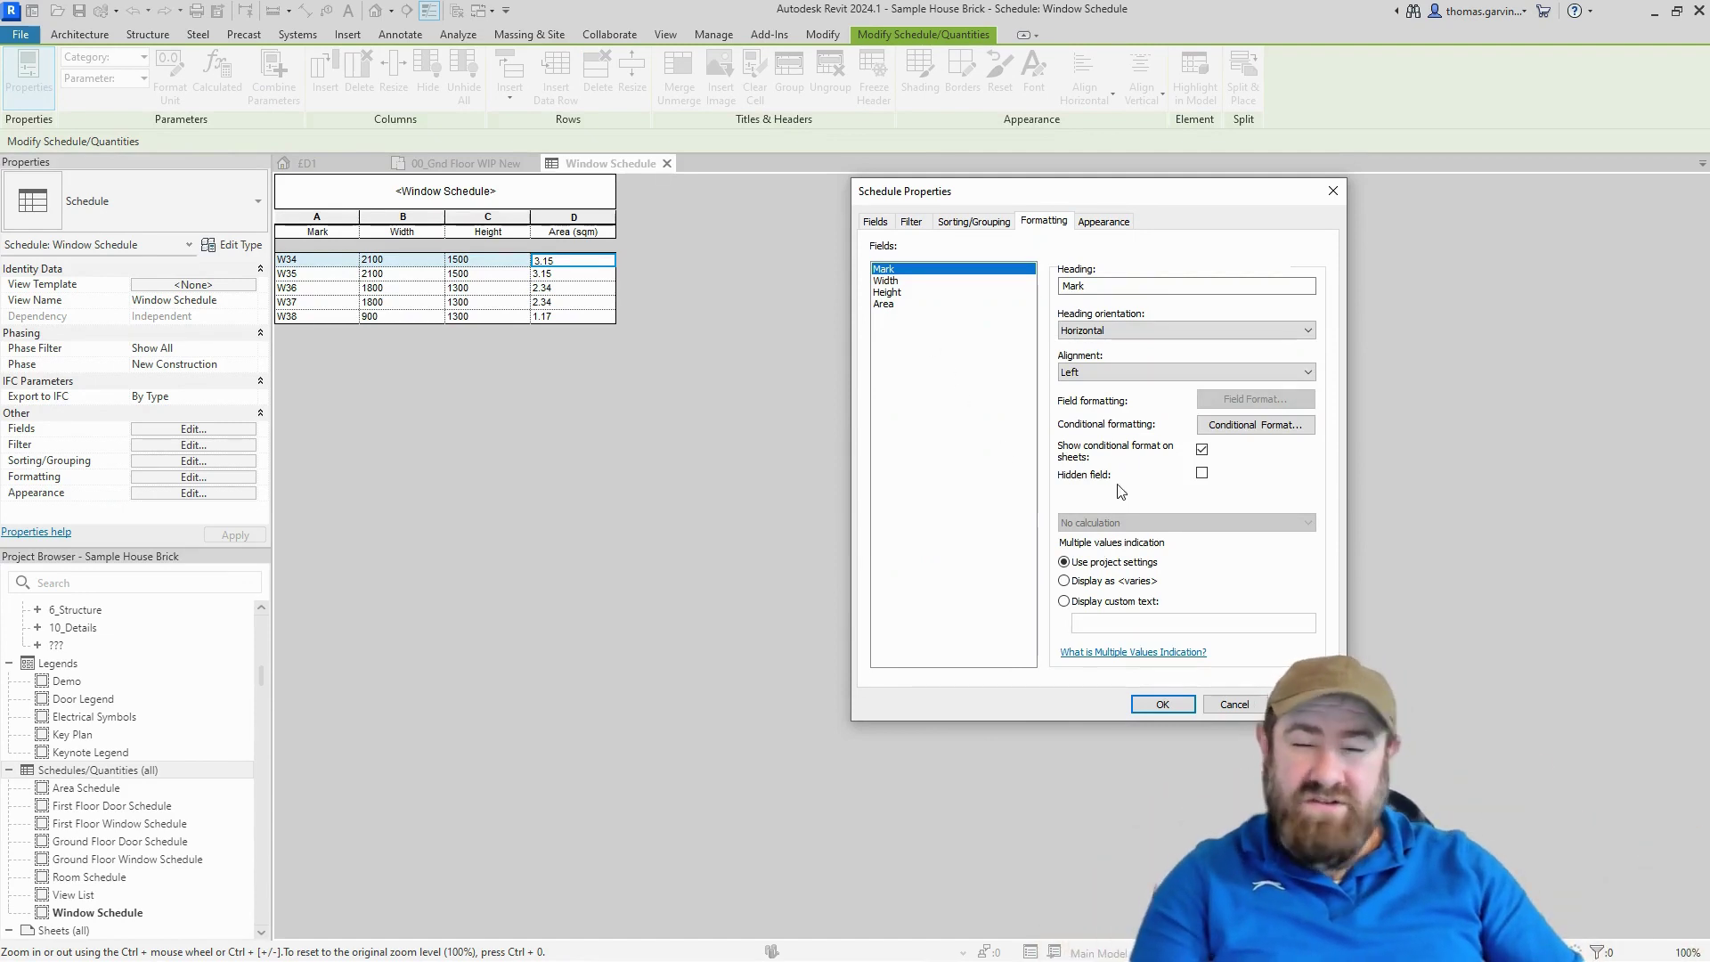
click(1247, 704)
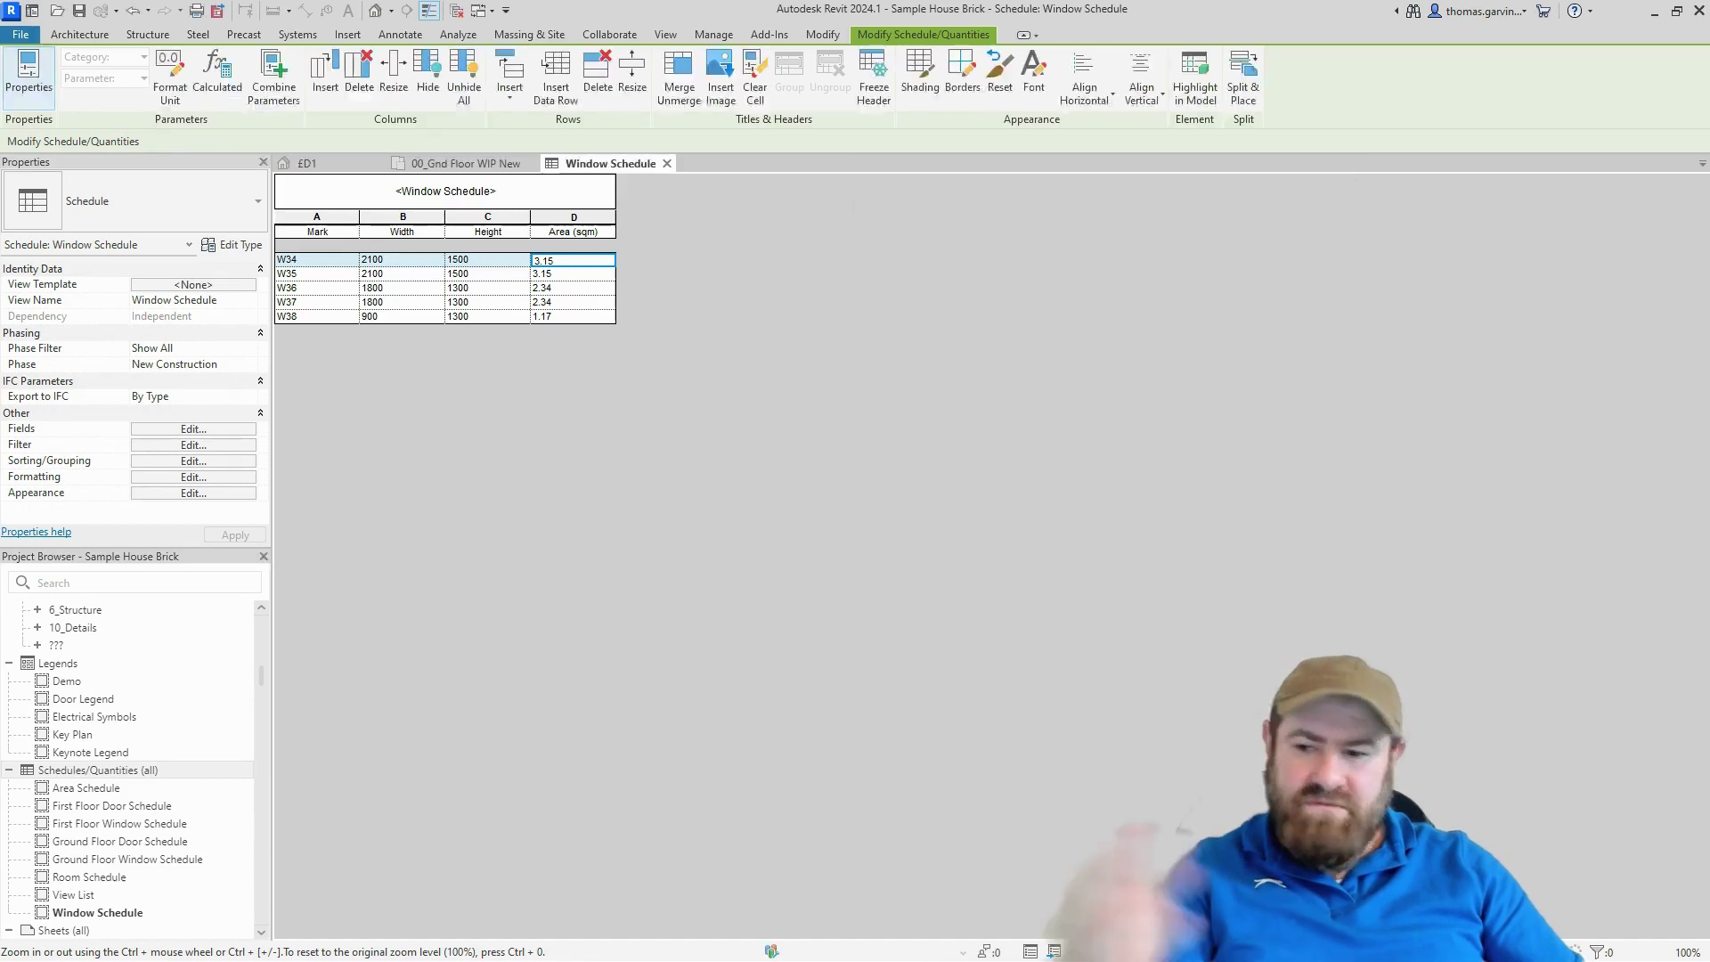